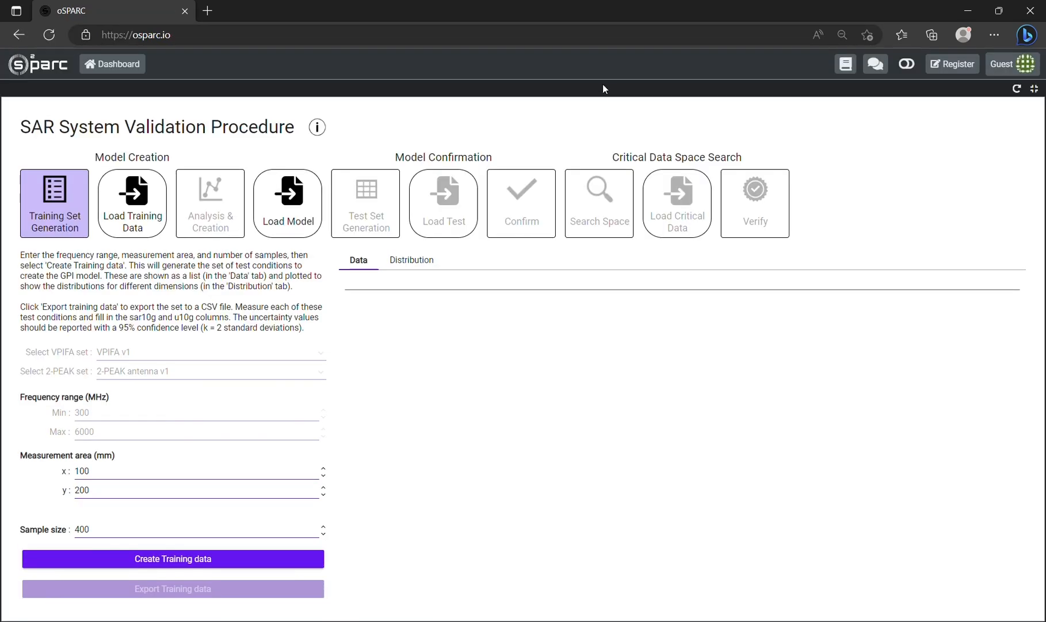
# - Open the procedure's information, view the linked publication and publication repository, and close them all
pyautogui.click(317, 129)
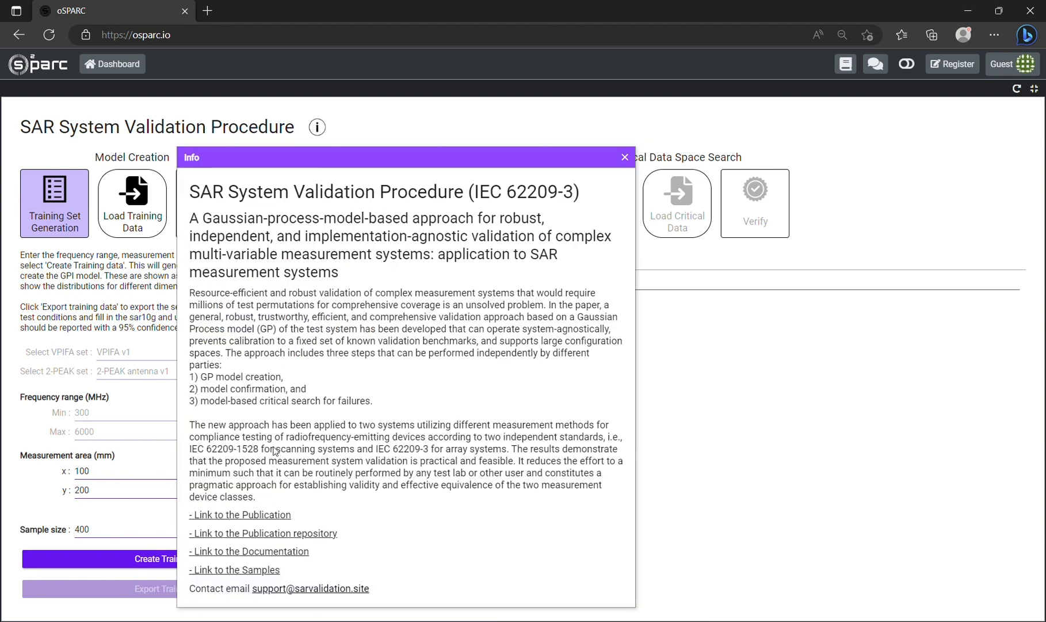
pyautogui.click(266, 520)
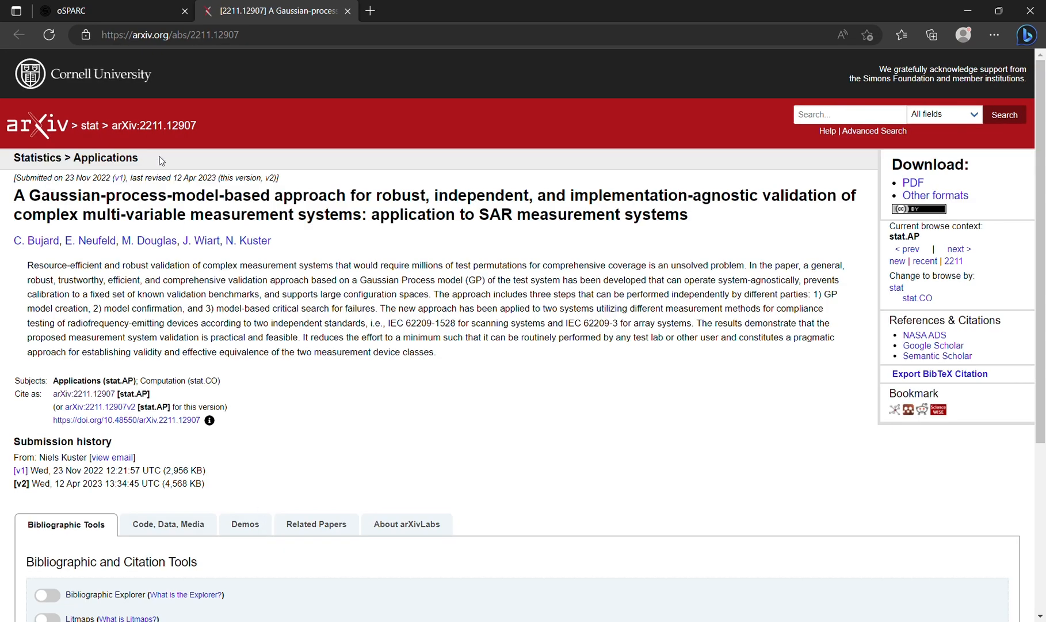
pyautogui.click(120, 22)
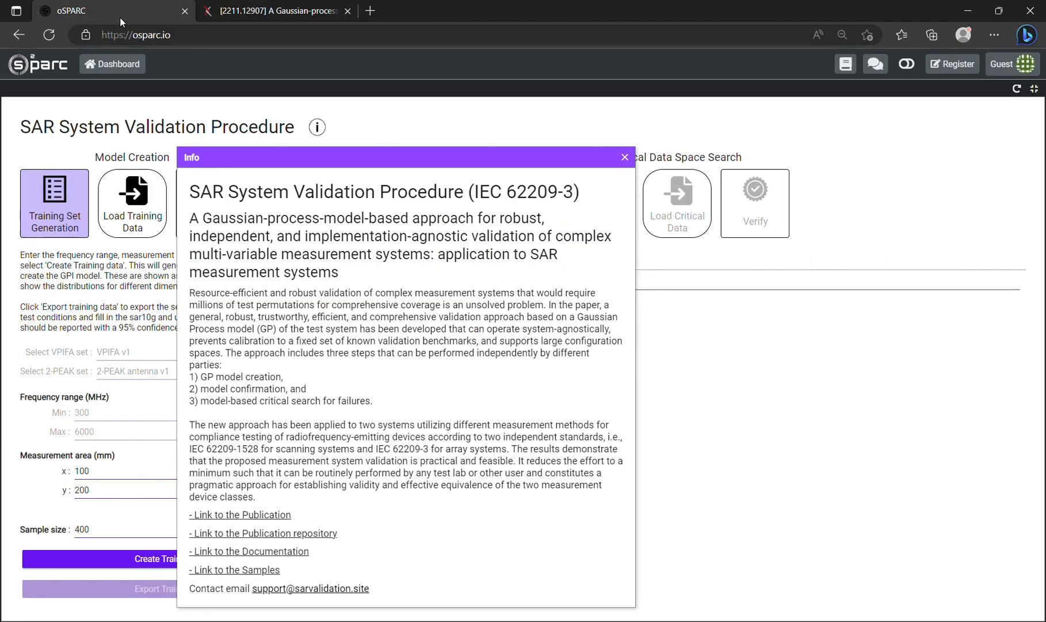
pyautogui.click(262, 534)
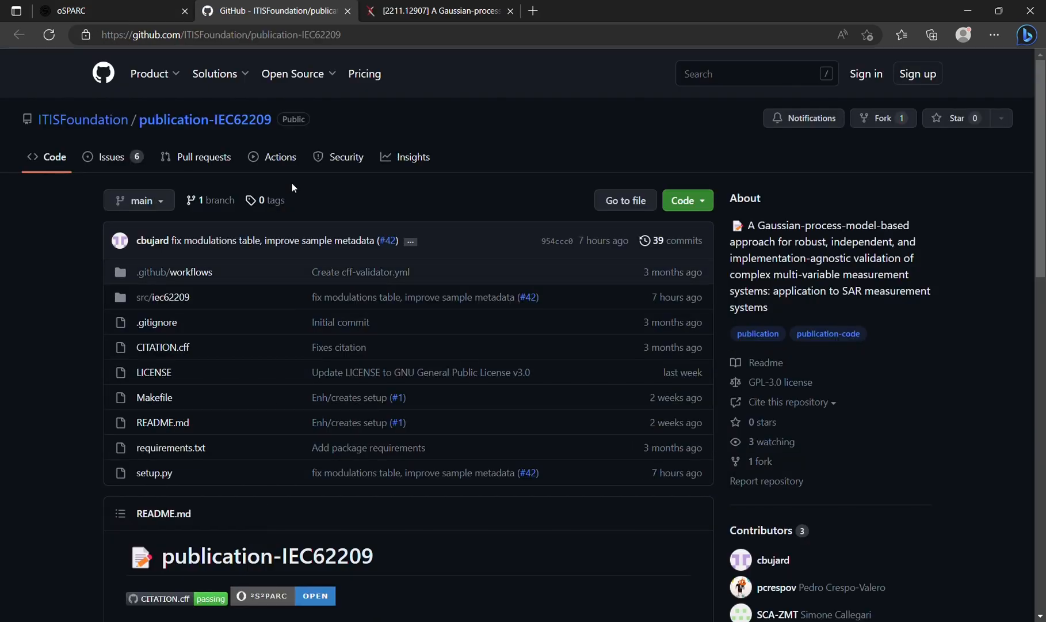
pyautogui.click(347, 13)
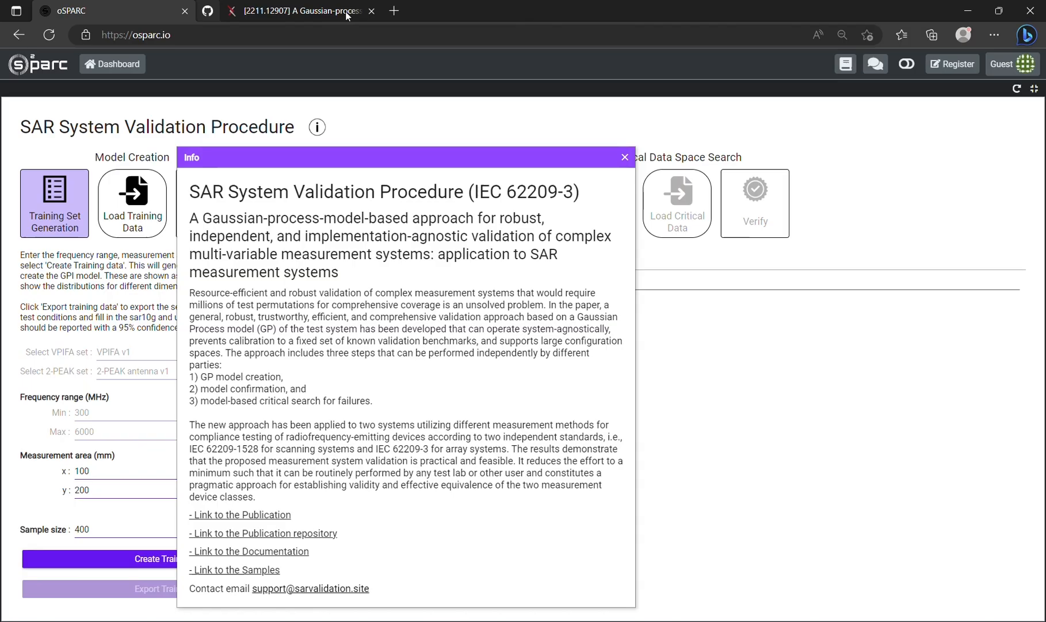
pyautogui.click(345, 11)
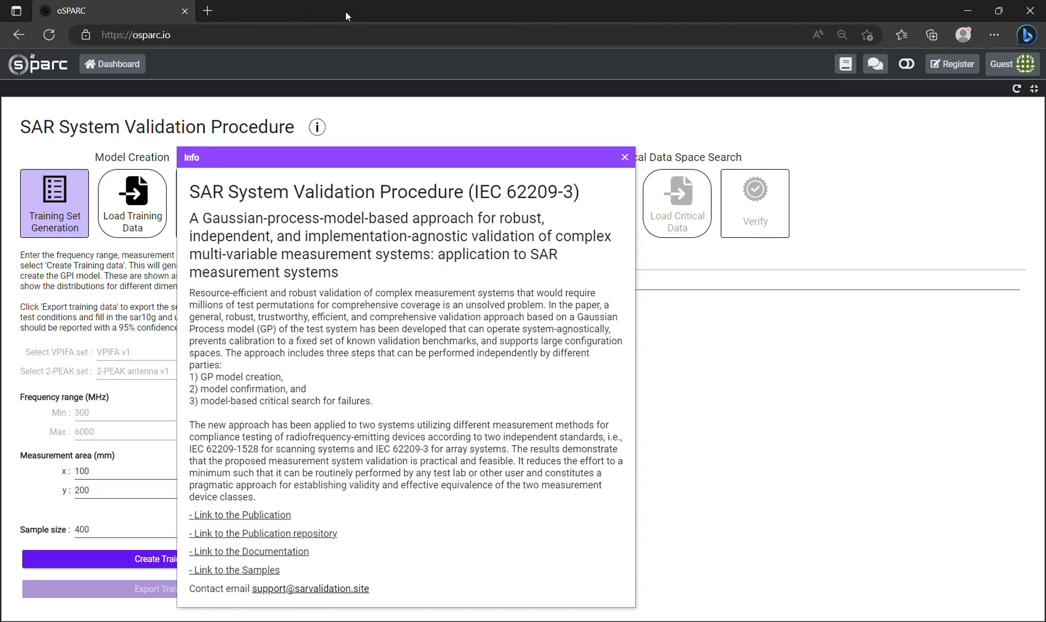
pyautogui.click(625, 157)
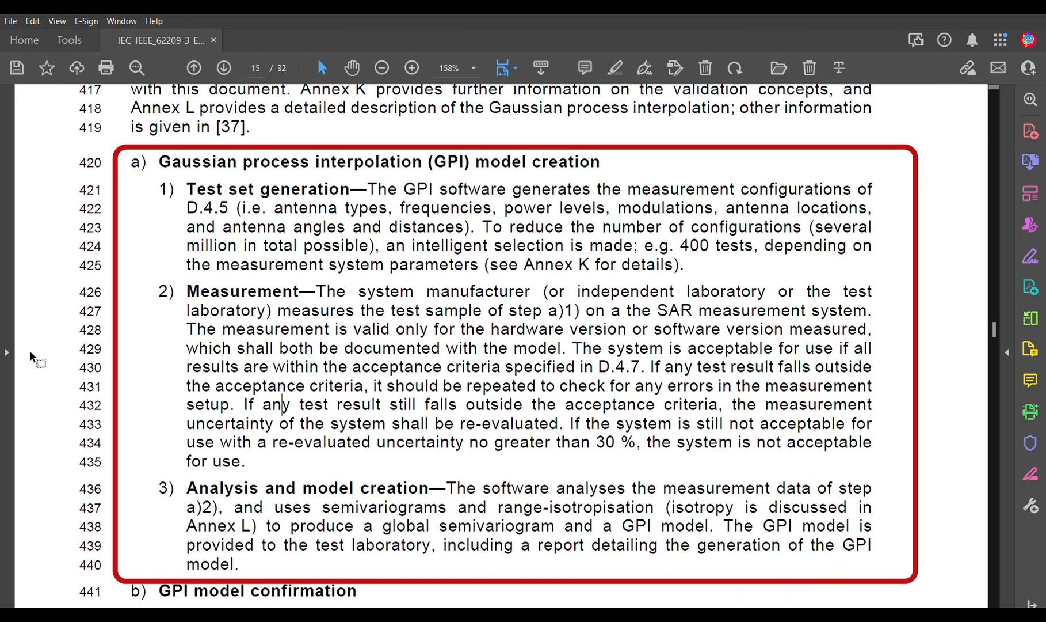
# - Switch to Acrobat and read the GPI model creation and GPI model confirmation clauses of the IEC-IEEE 62209-3 document
pyautogui.scroll(-6, 32, 357)
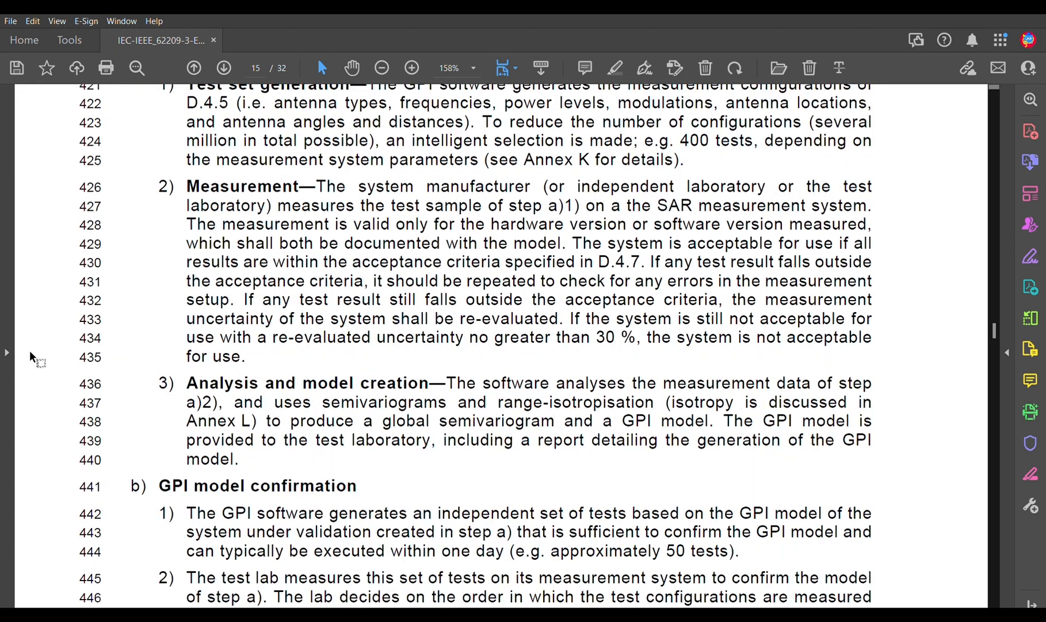
pyautogui.scroll(-3, 31, 357)
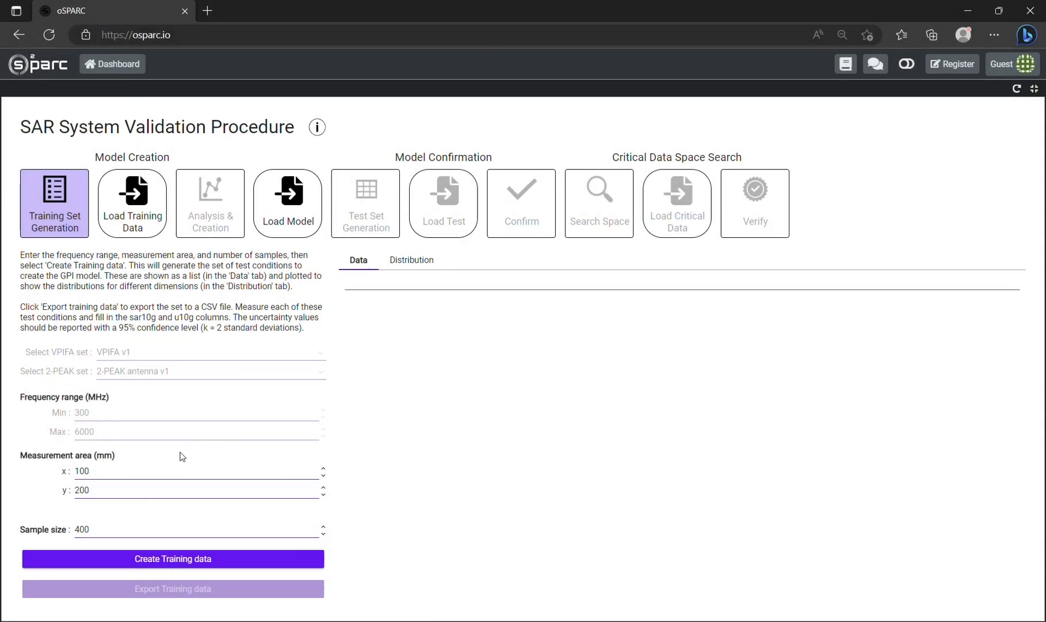
# - Set the measurement area to x 80 mm and y 160 mm and create the training data
pyautogui.doubleClick(170, 477)
pyautogui.write('80')
pyautogui.press('Tab')
pyautogui.write('160')
pyautogui.press('Tab')
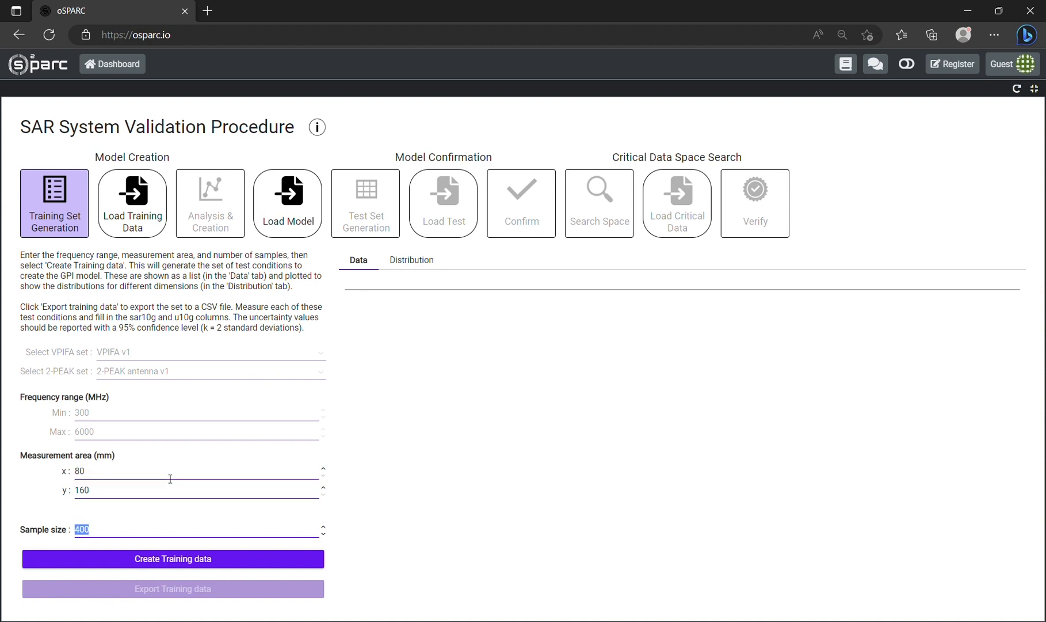
pyautogui.click(178, 561)
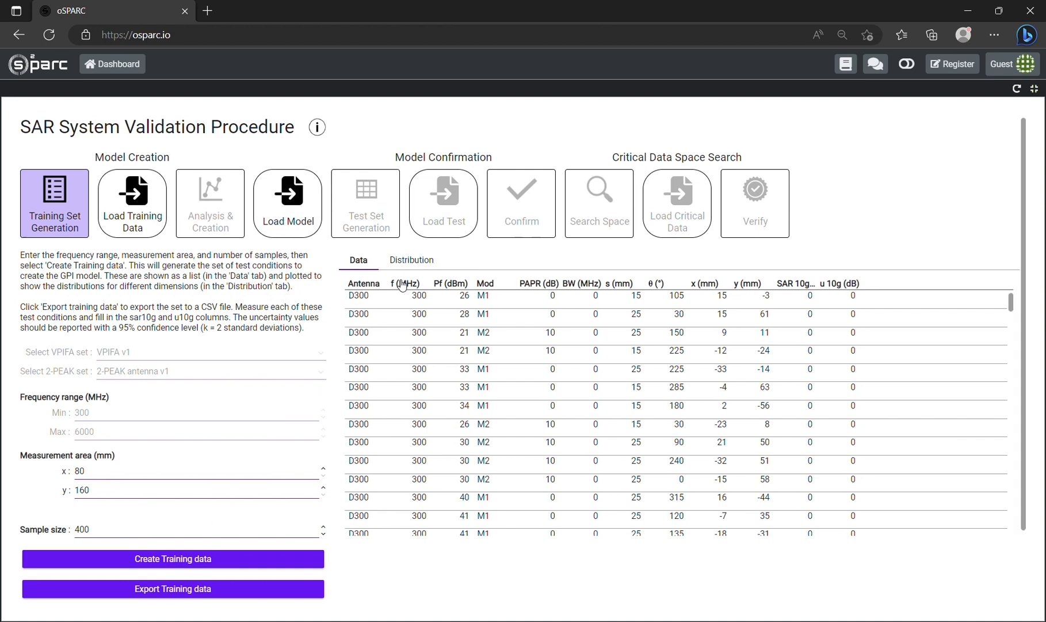
# - Examine the distribution plots of the generated training data across all dimensions
pyautogui.click(416, 262)
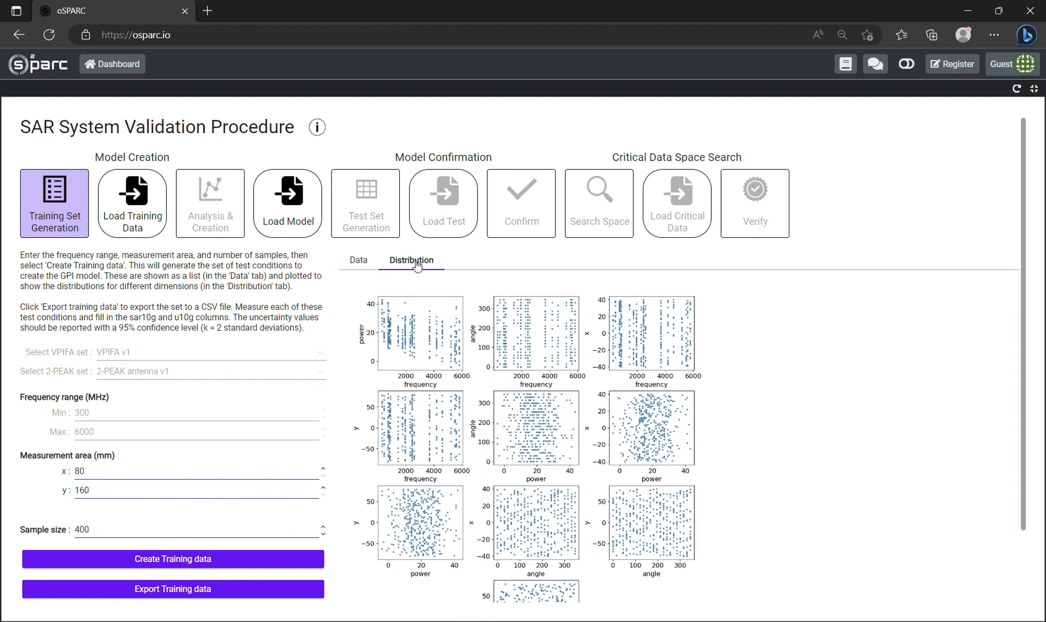
pyautogui.scroll(-2, 403, 486)
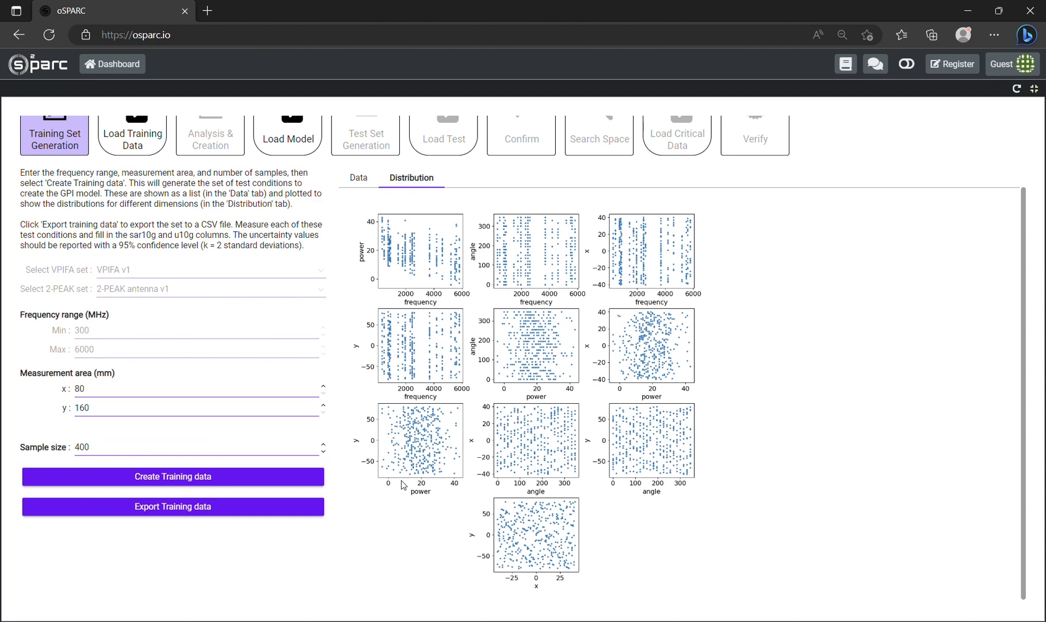
pyautogui.scroll(2, 403, 485)
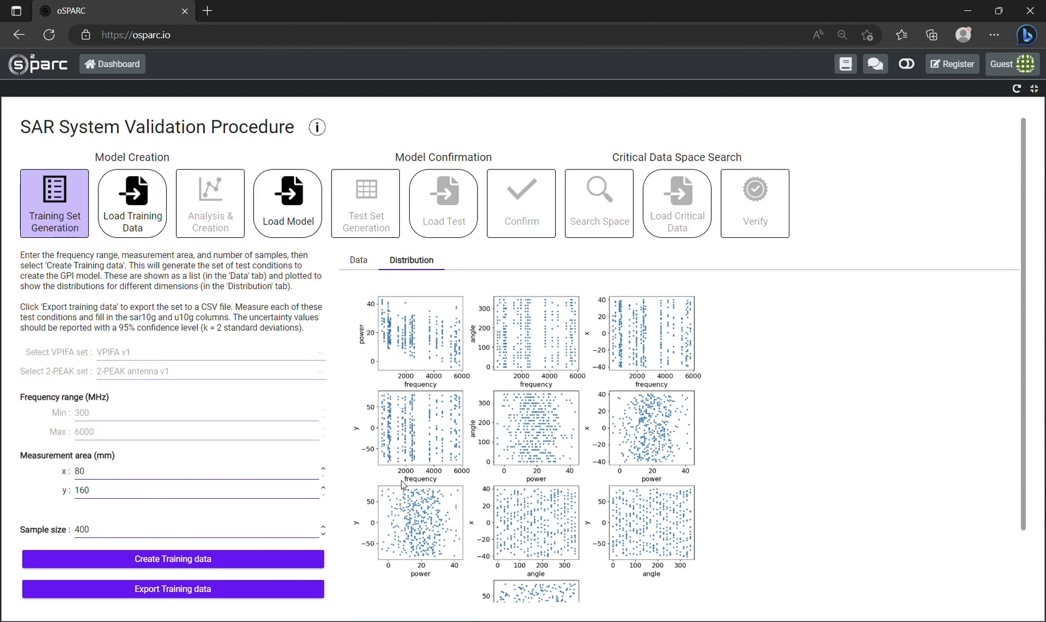
pyautogui.press('alt')
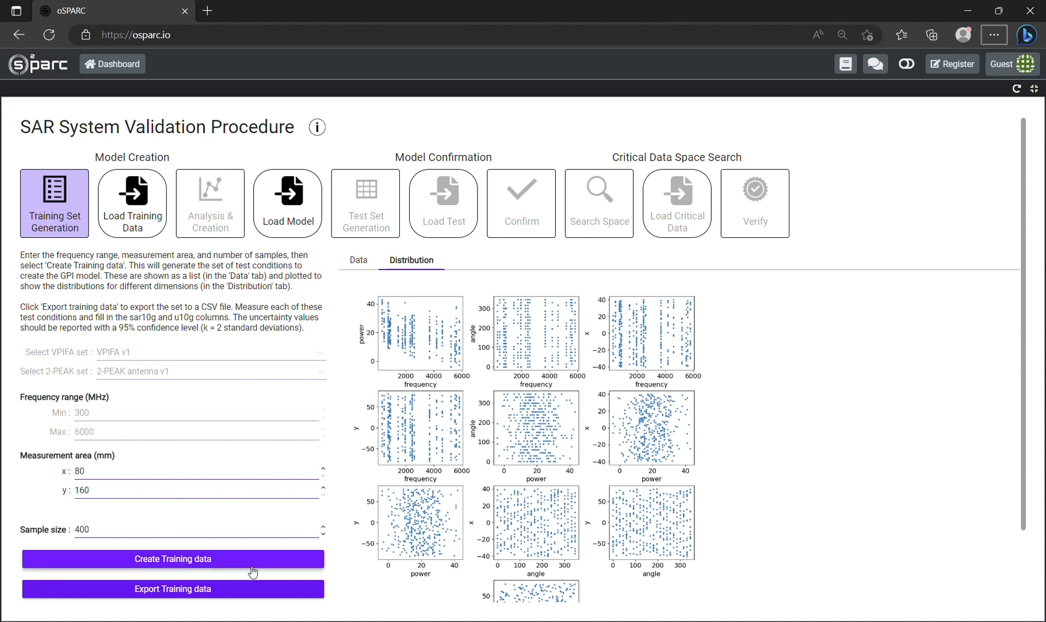
# - Export the training data and, in Excel, select the sar10g and u10g columns of the exported file
pyautogui.click(247, 589)
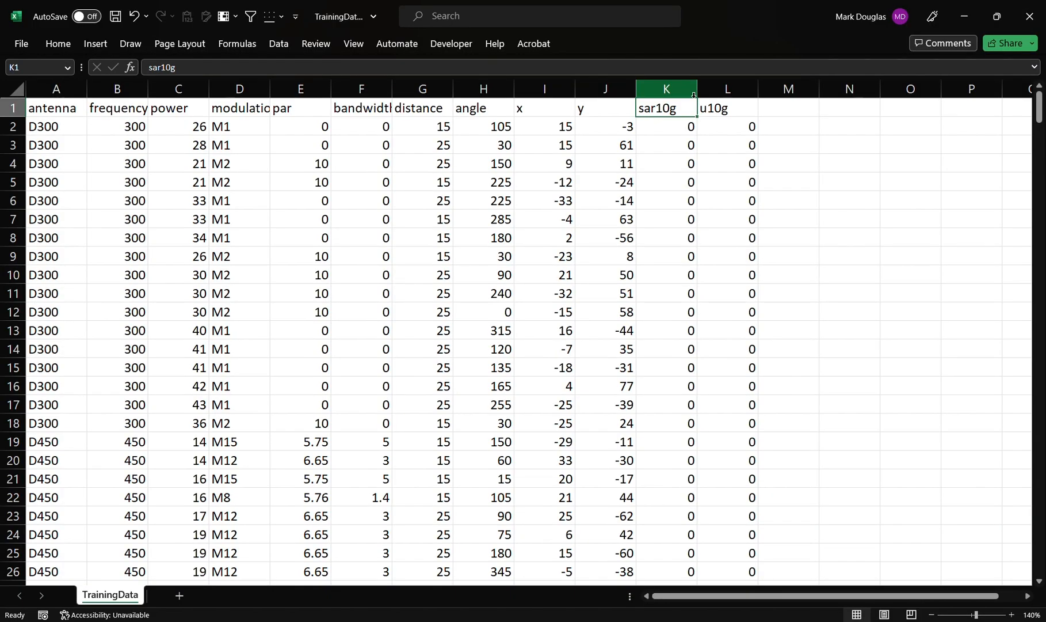
pyautogui.click(691, 92)
pyautogui.hotkey('shift', 'Right')
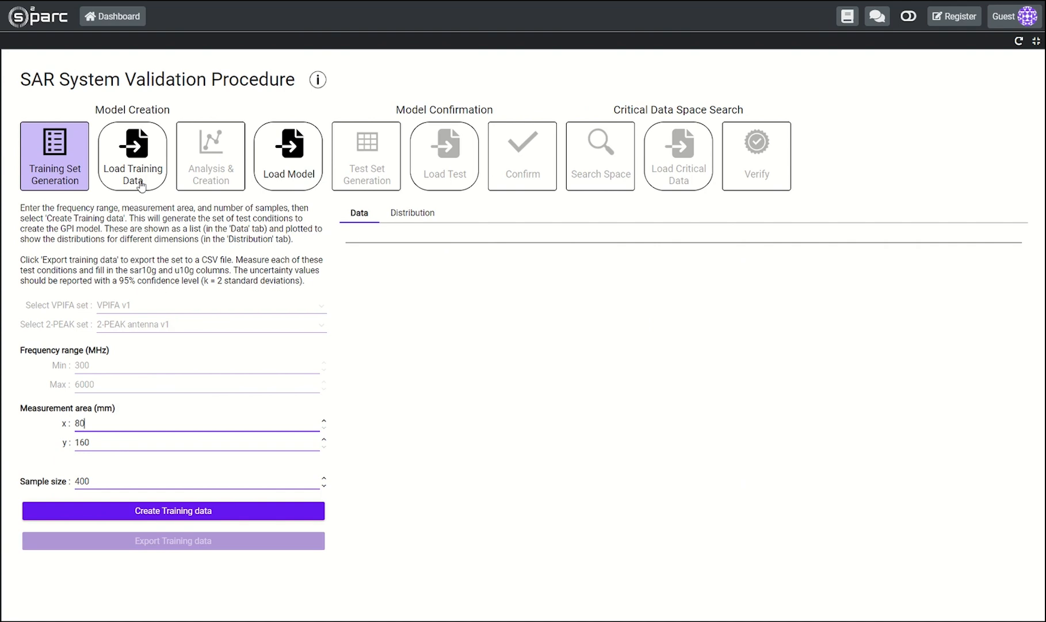
# - Load the measured training data from TrainingData_measured.csv in the SAR validation folder
pyautogui.click(141, 175)
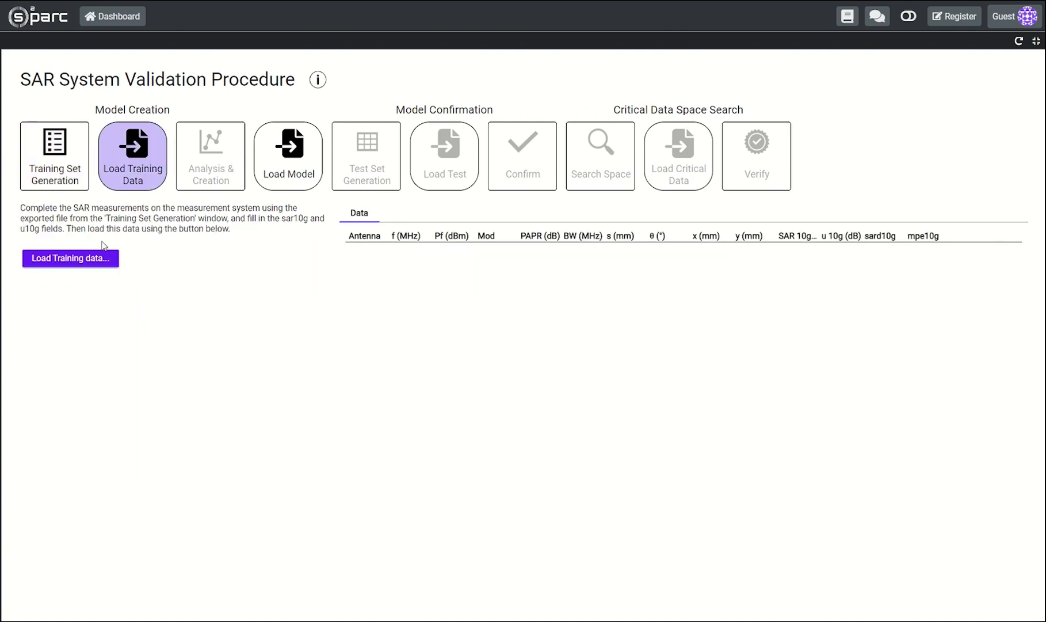
pyautogui.click(96, 259)
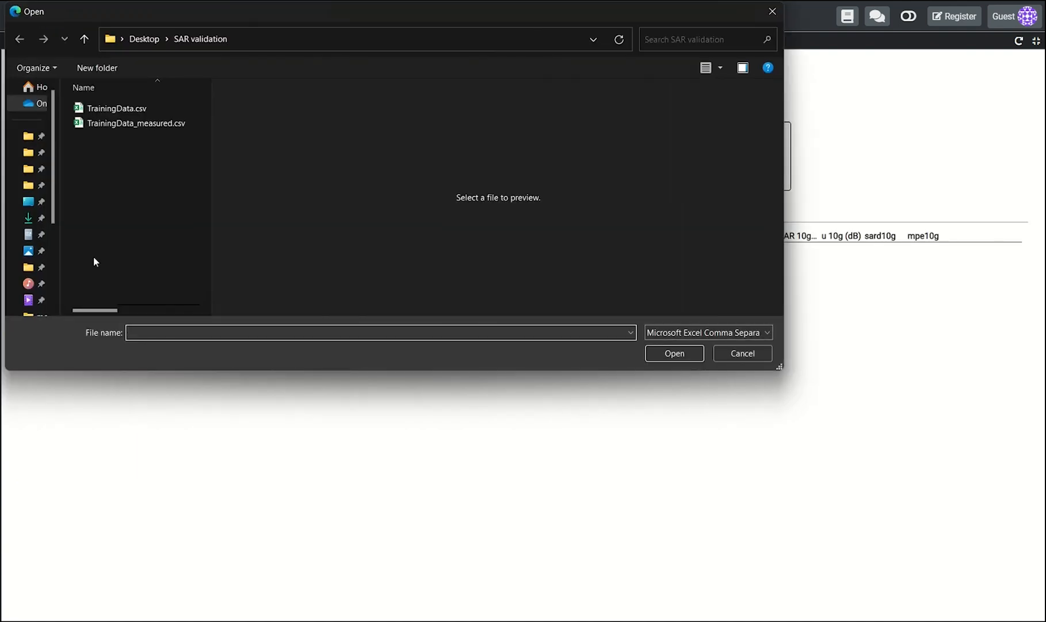
pyautogui.click(155, 125)
pyautogui.doubleClick(155, 126)
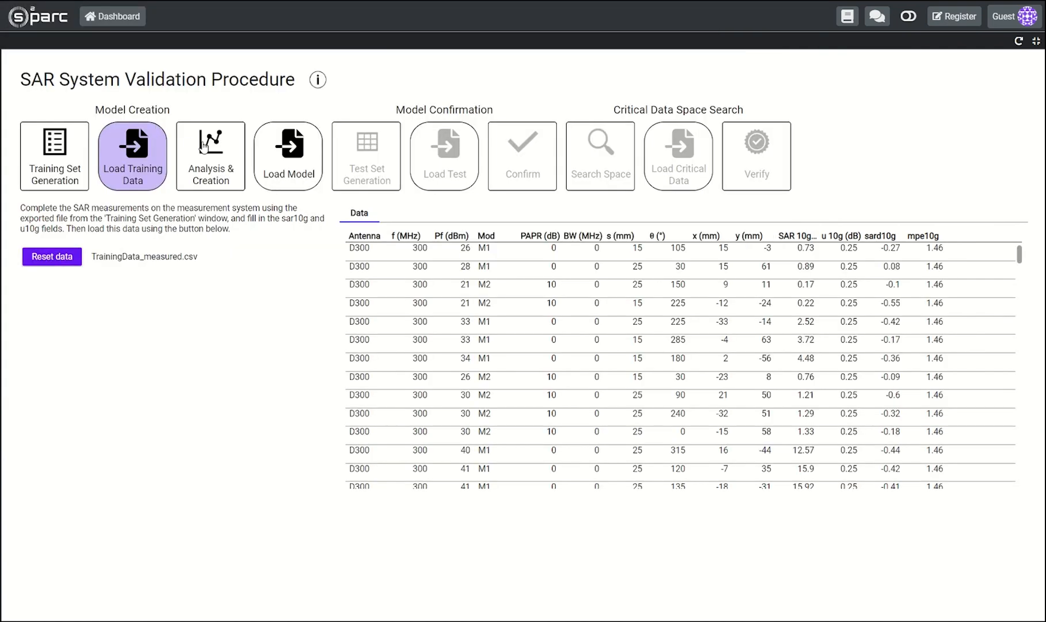
# - Create and analyze the GPI model from the loaded training data, and view its marginals and deviations plots
pyautogui.click(209, 148)
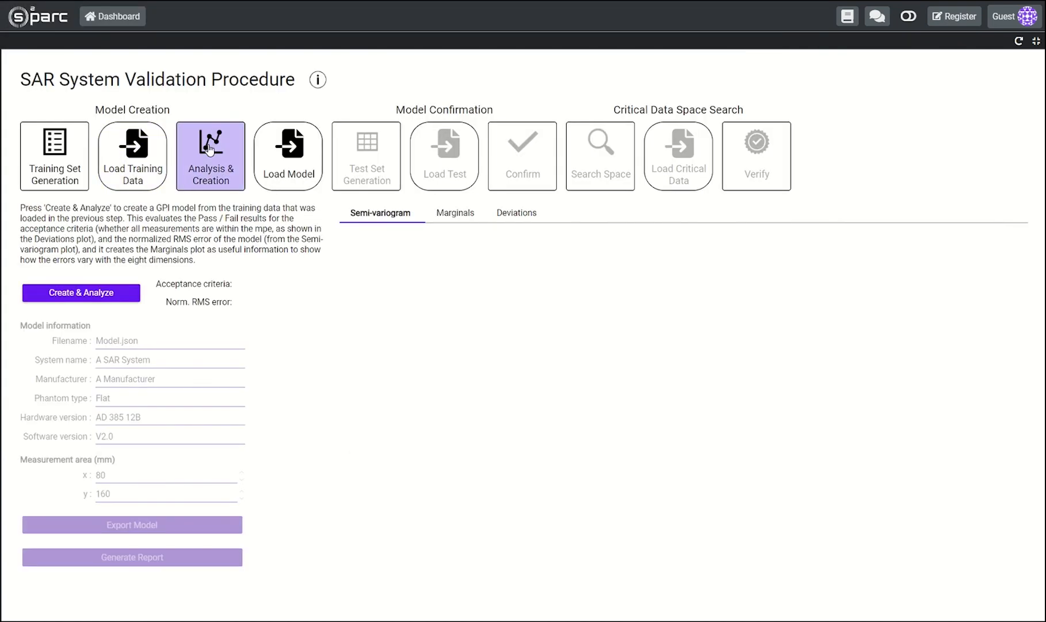
pyautogui.click(123, 293)
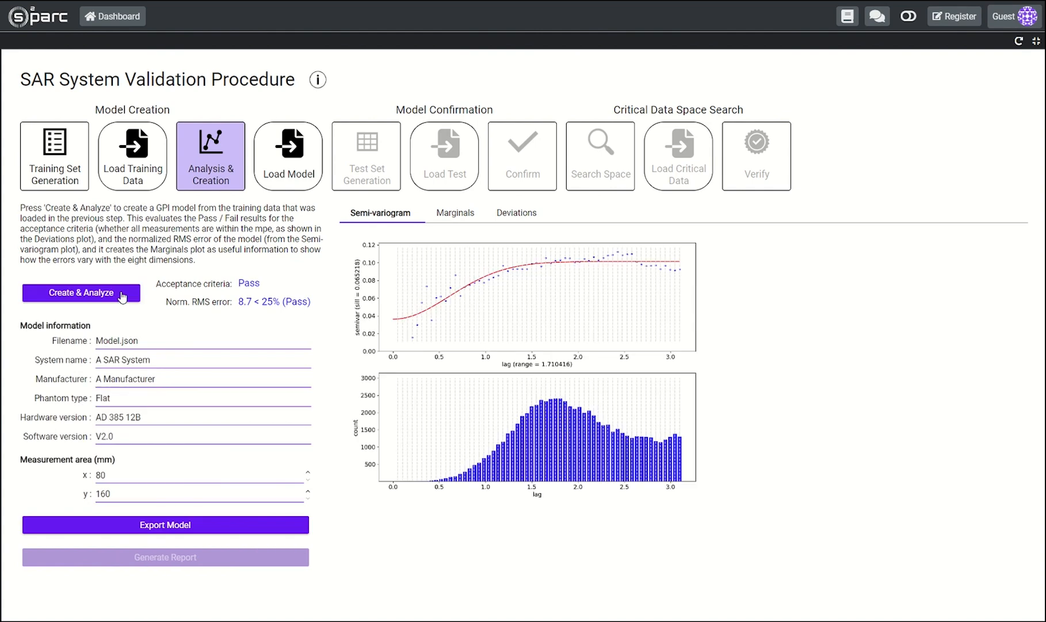
pyautogui.click(452, 216)
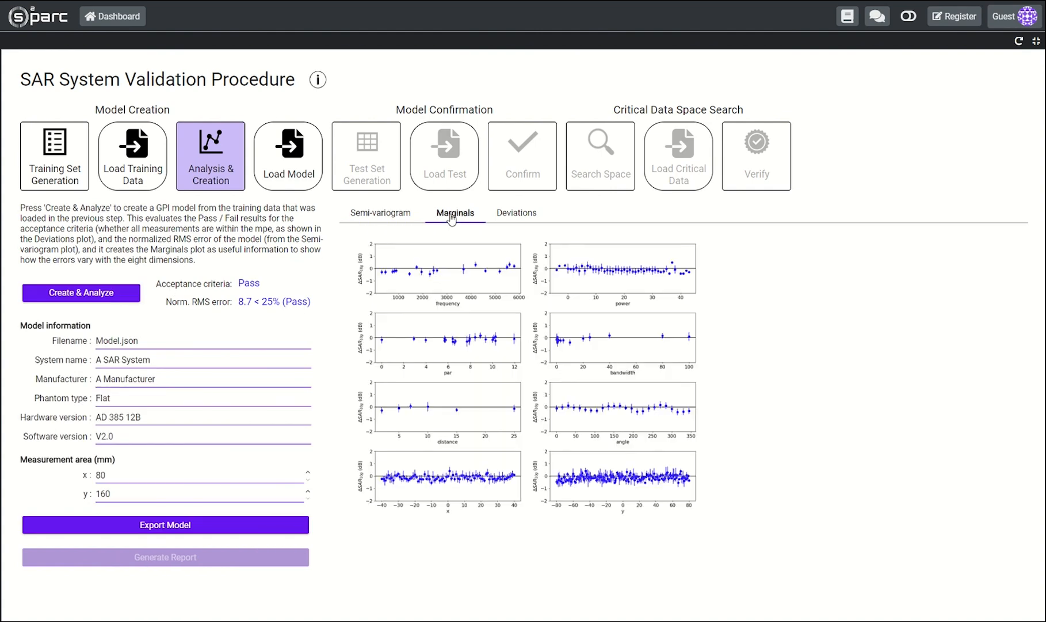
pyautogui.click(510, 216)
# - Export the GPI model as Model.json, and generate and look through the model creation report
pyautogui.click(199, 522)
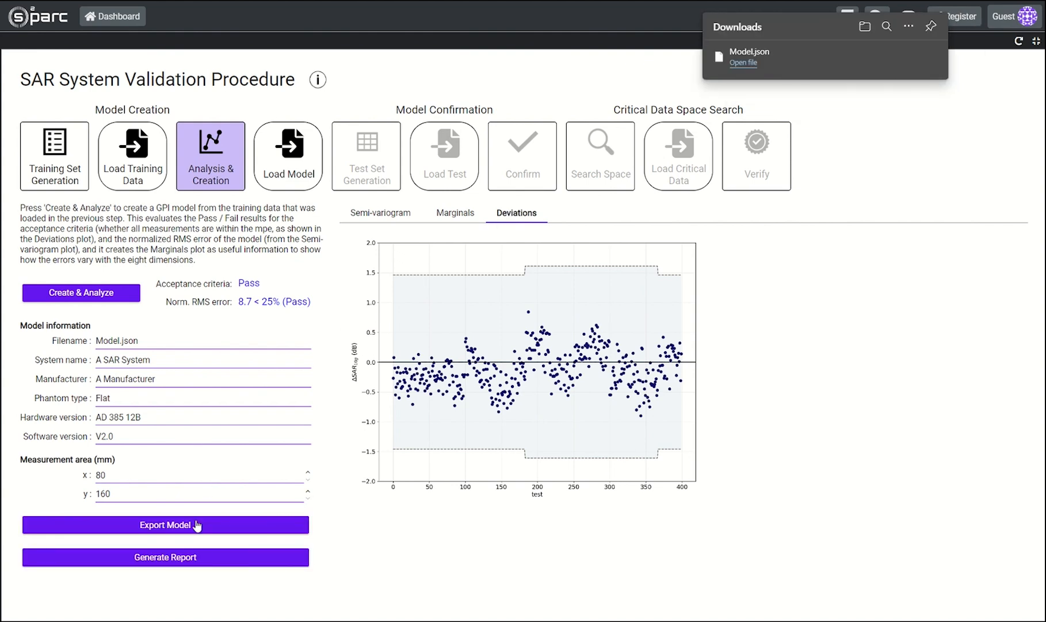
pyautogui.click(195, 557)
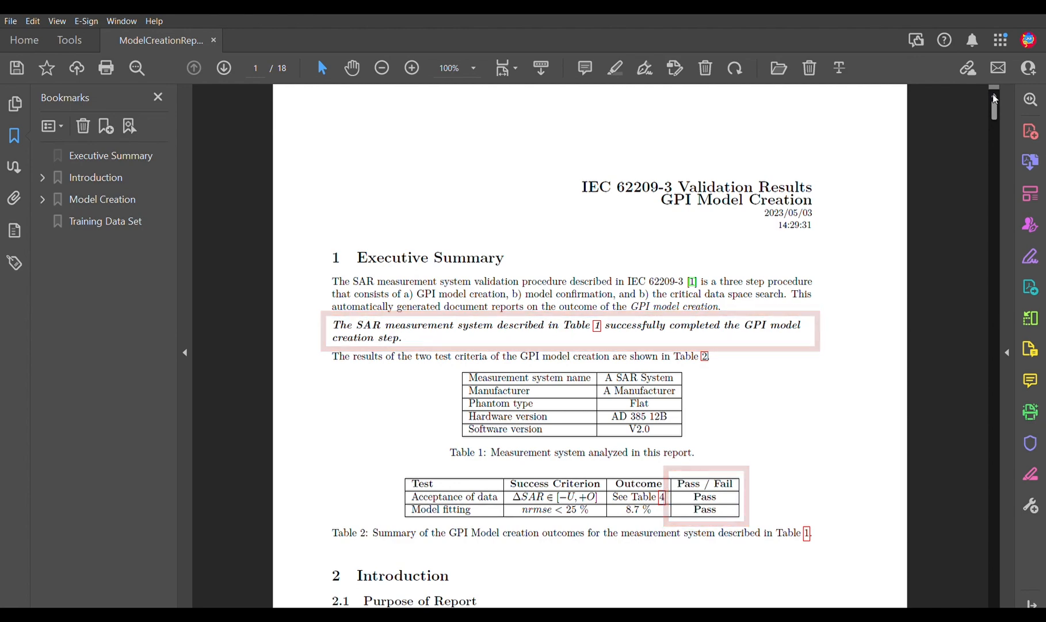
pyautogui.moveTo(995, 99); pyautogui.dragTo(994, 320)
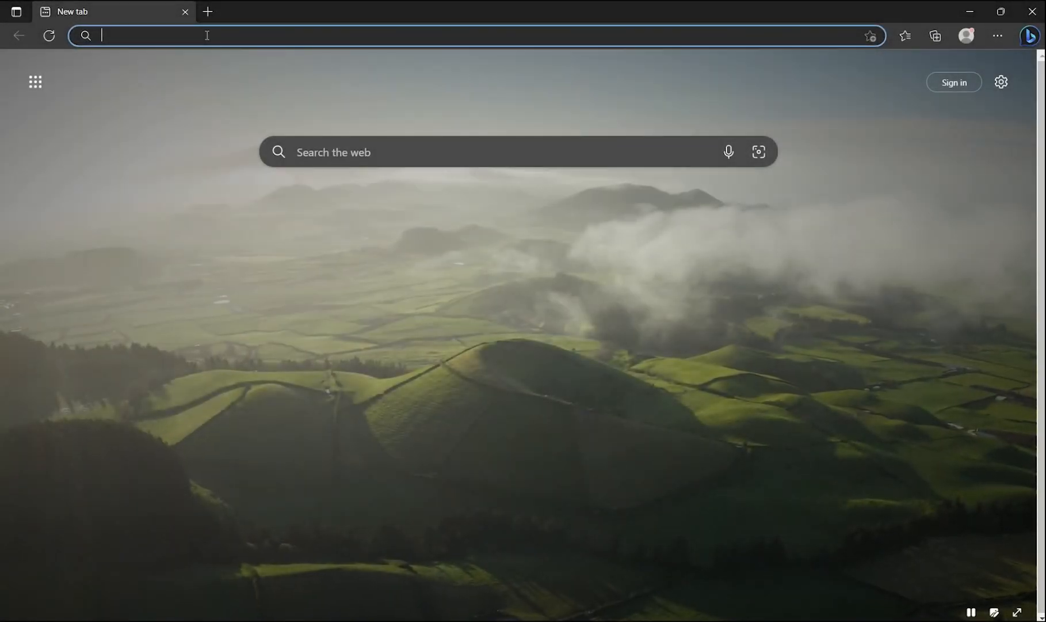
# - Open the SAR validation site in the browser and load the GPI model from Model.json
pyautogui.write('sarva')
pyautogui.press('Return')
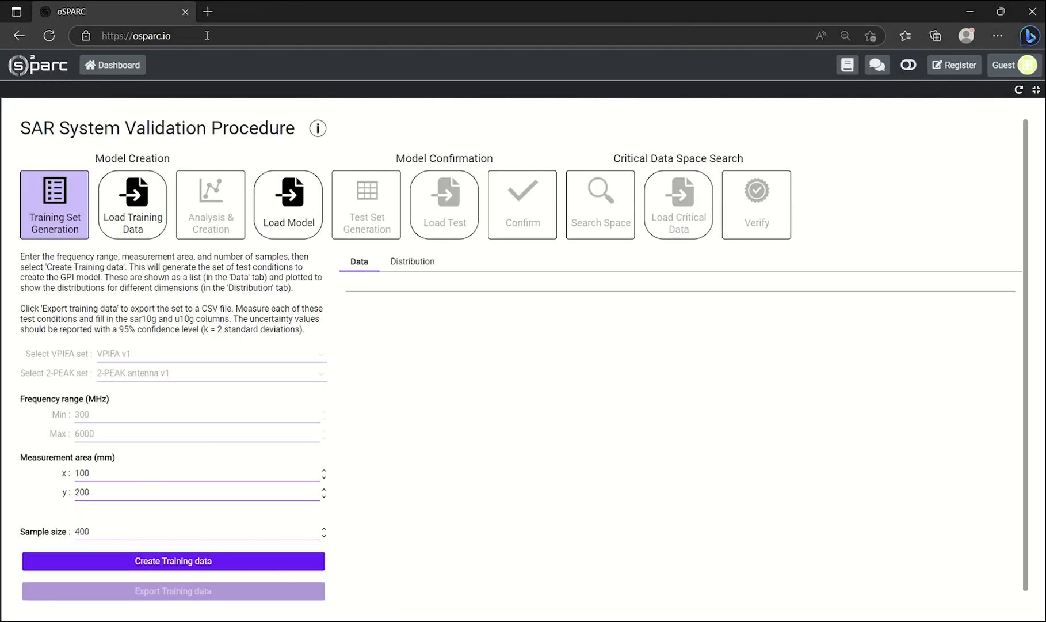
pyautogui.click(292, 208)
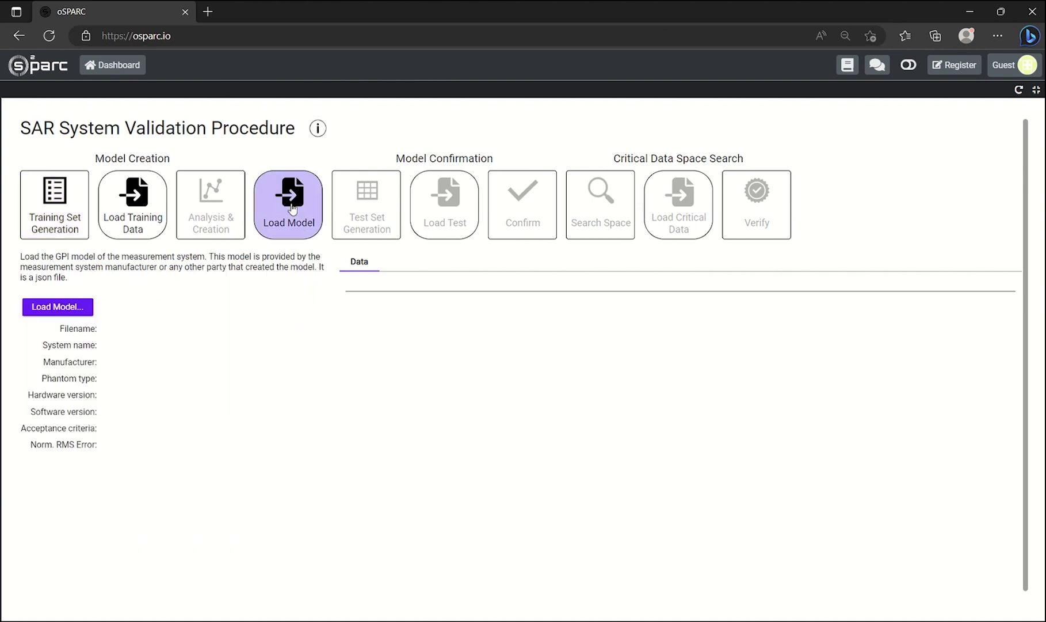
pyautogui.click(77, 307)
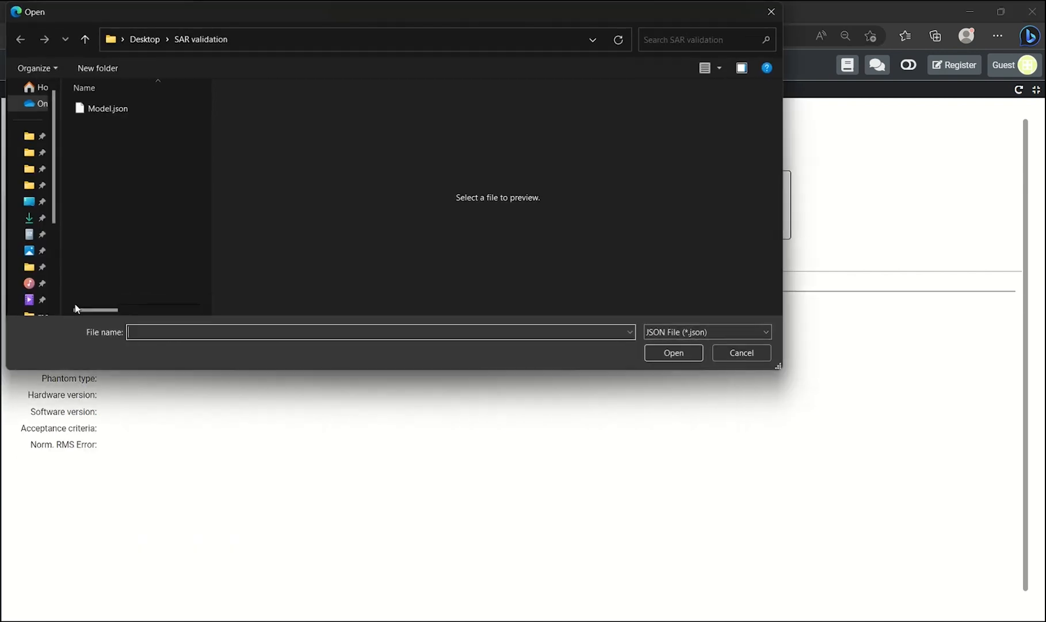
pyautogui.doubleClick(102, 109)
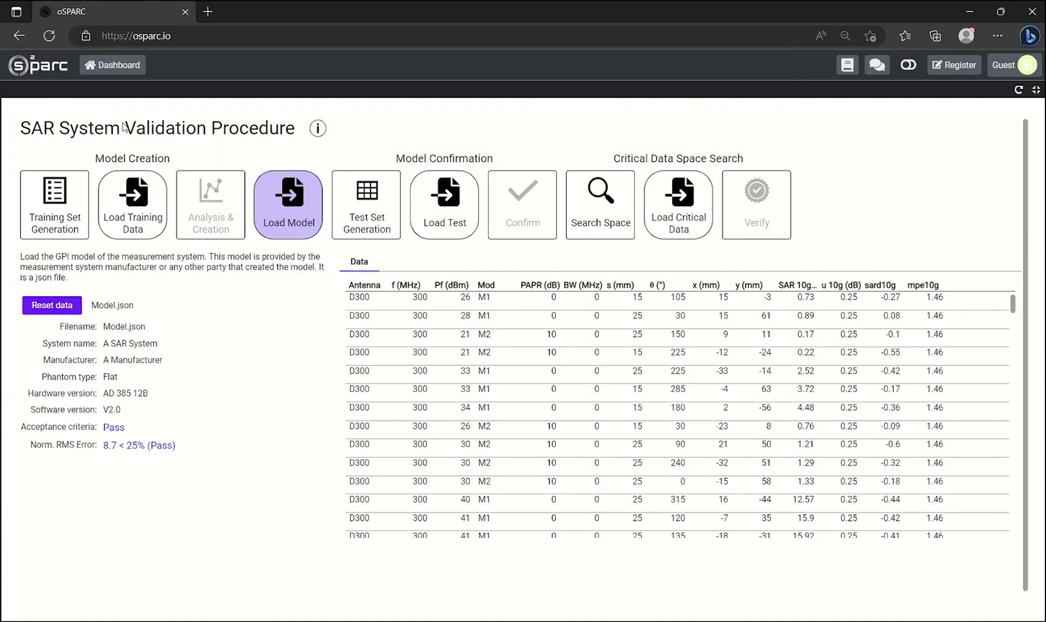
# - Create the model confirmation test data with a sample size of 50 and view its distribution plots
pyautogui.click(360, 199)
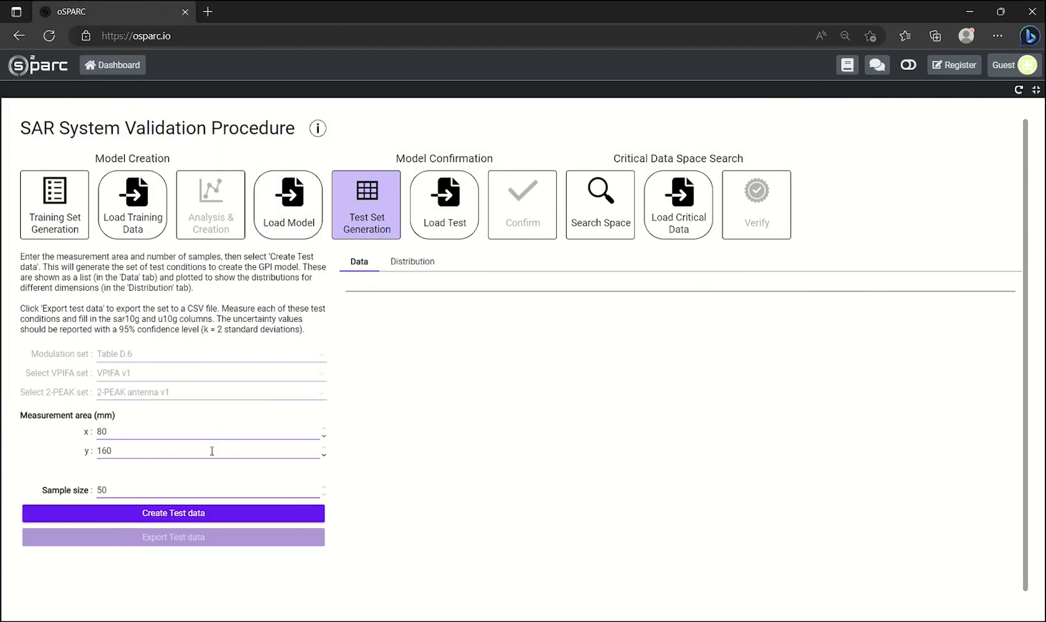
pyautogui.click(207, 513)
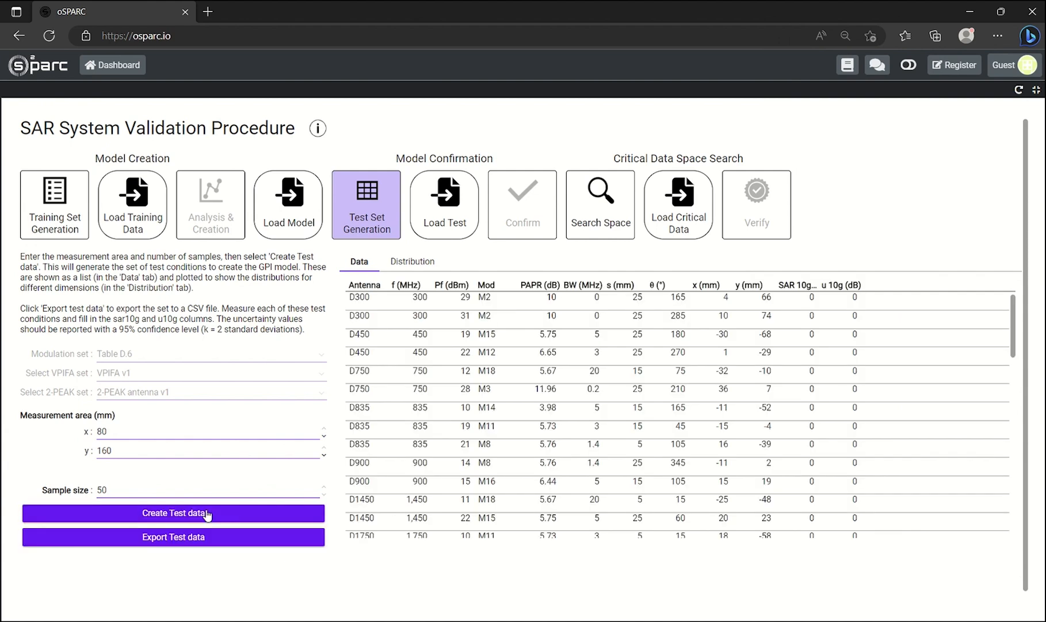
pyautogui.click(406, 274)
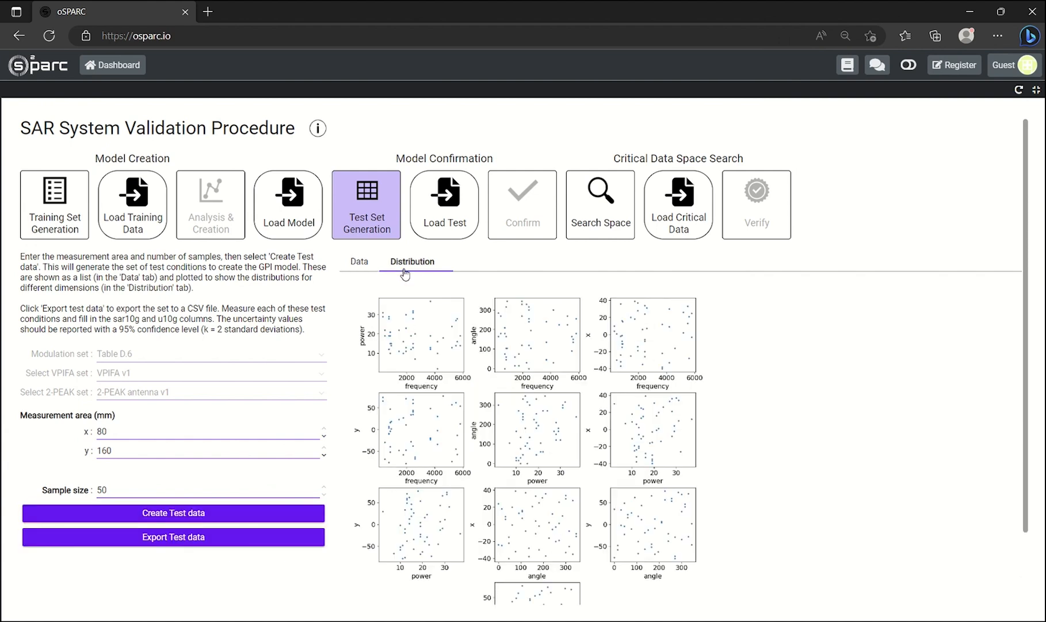
# - Export the test data to a CSV file and highlight its sar10g and u10g columns in Excel
pyautogui.click(230, 537)
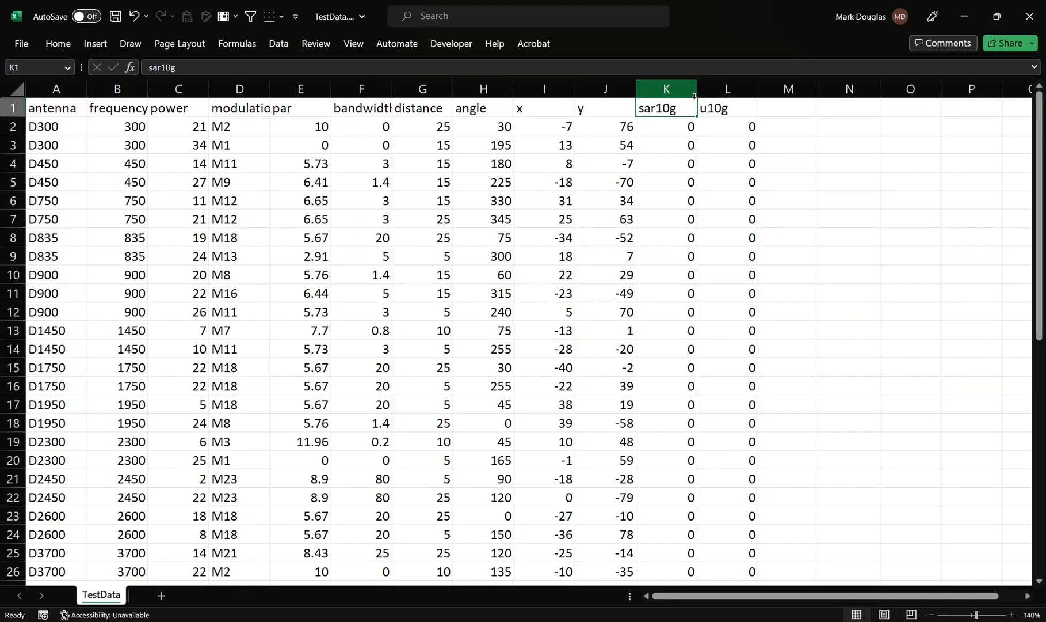
pyautogui.click(694, 96)
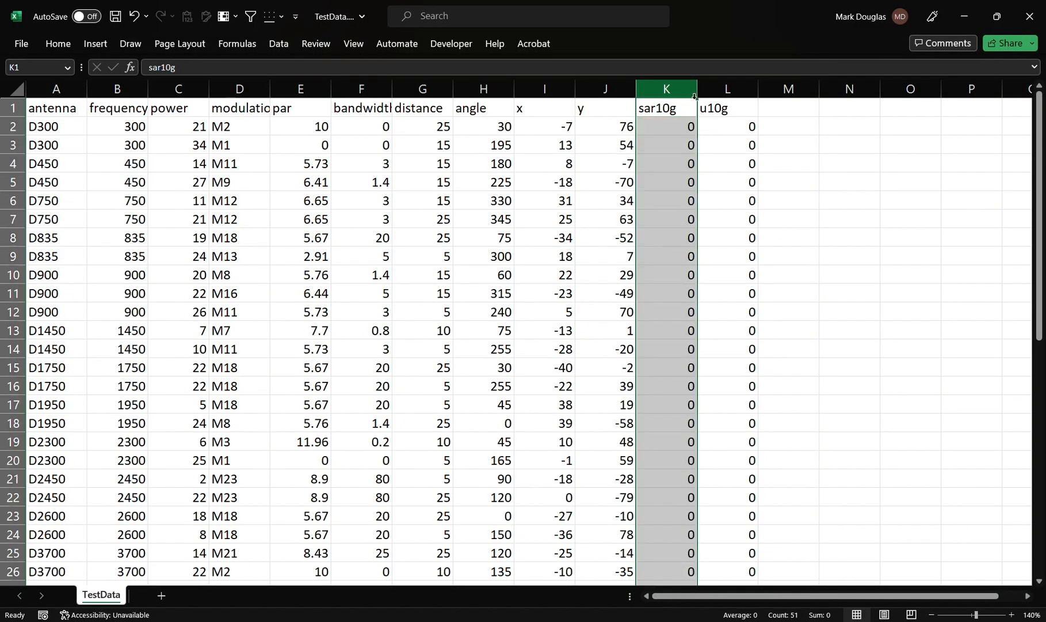
pyautogui.hotkey('shift', 'Right')
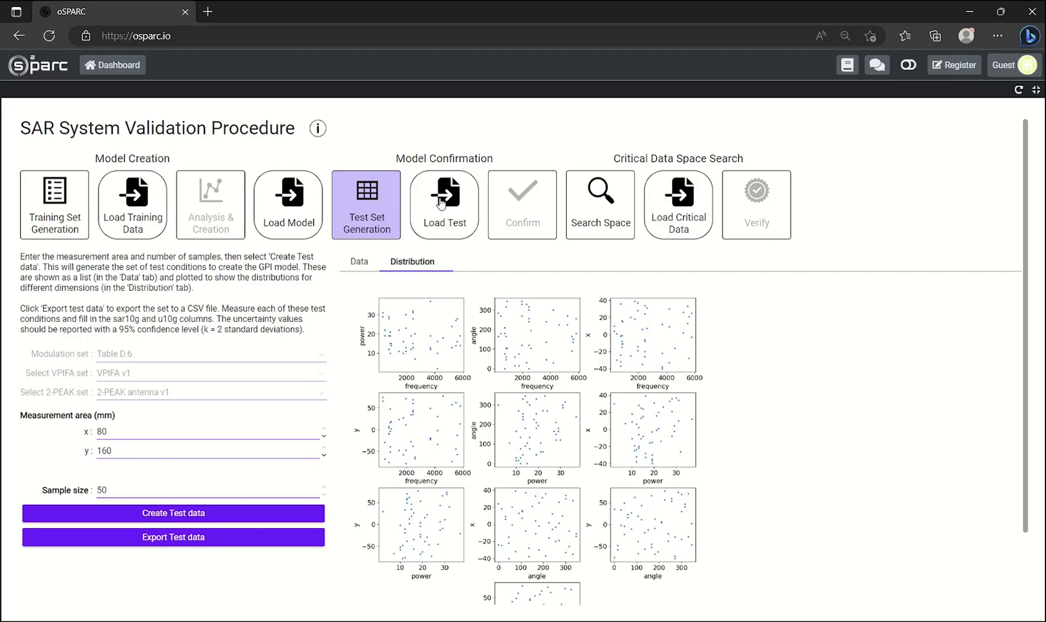
# - Load the measured test data from TestData_measured.csv for the model confirmation in oSPARC
pyautogui.click(441, 203)
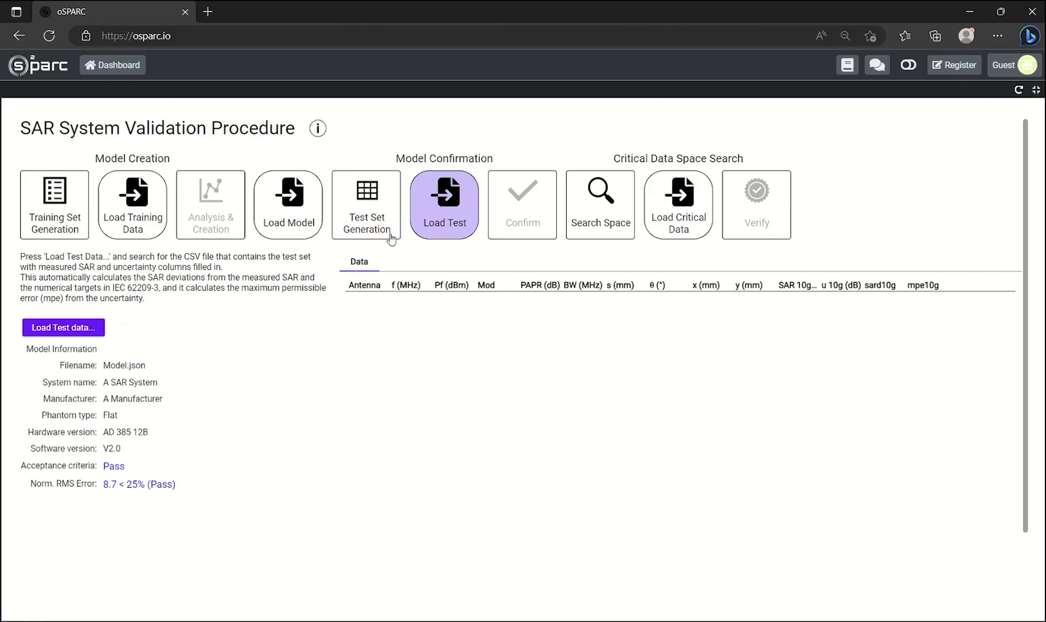
pyautogui.click(91, 329)
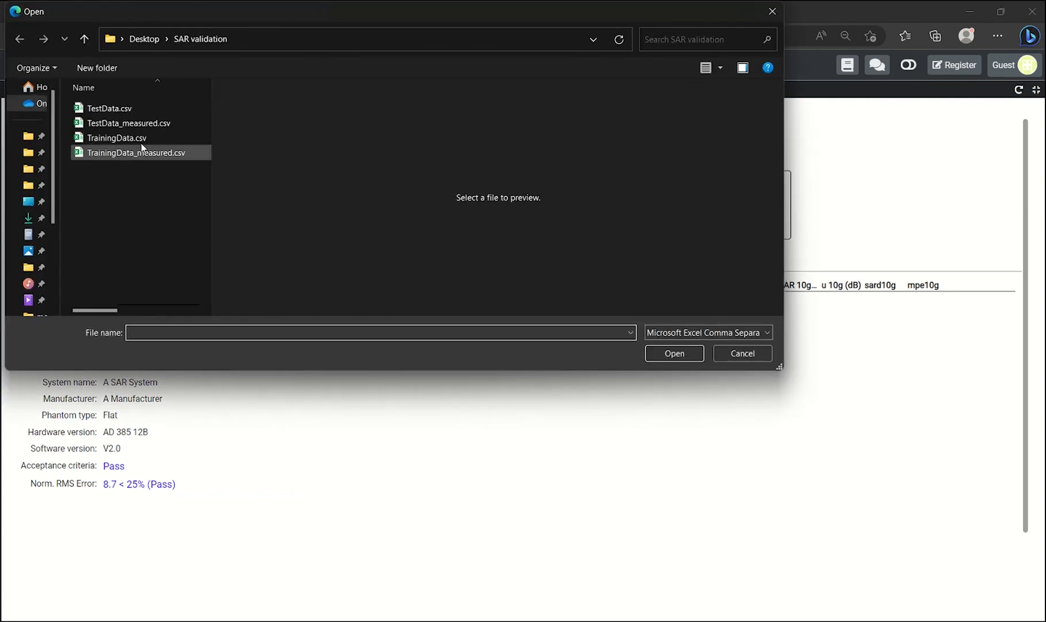
pyautogui.click(152, 121)
pyautogui.doubleClick(151, 122)
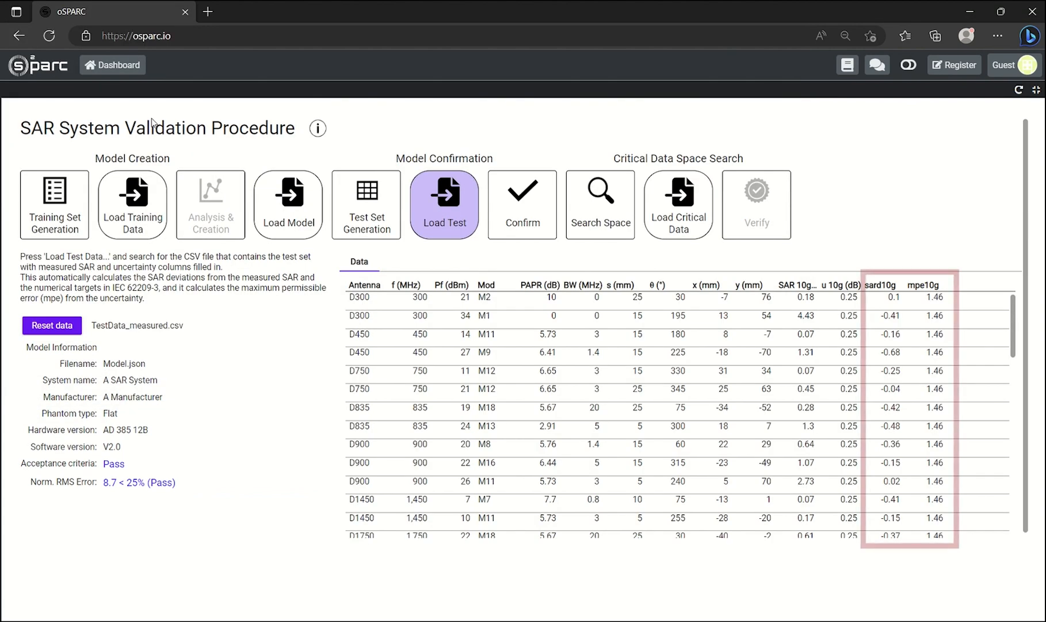
# - Confirm the GPI model against the loaded test data, including its deviations plot, and generate and look through the model confirmation report
pyautogui.click(520, 229)
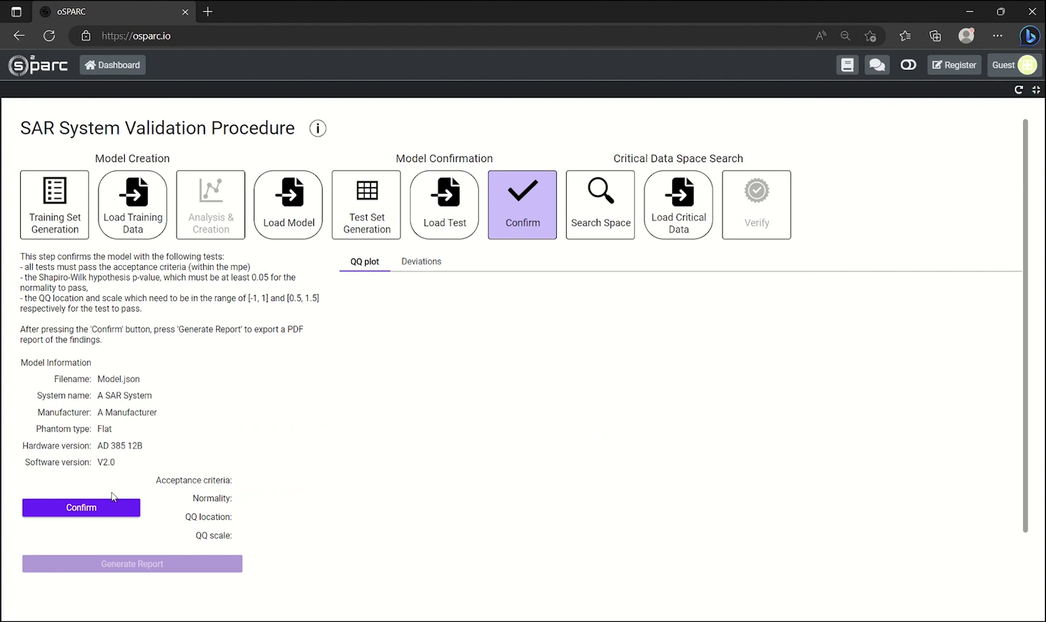
pyautogui.click(105, 505)
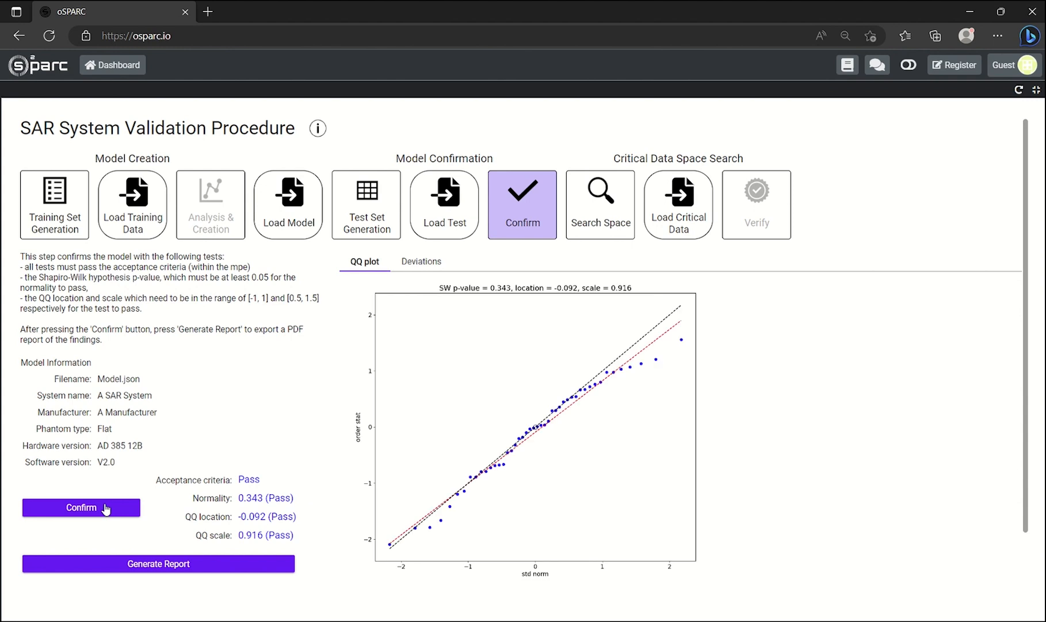
pyautogui.click(411, 263)
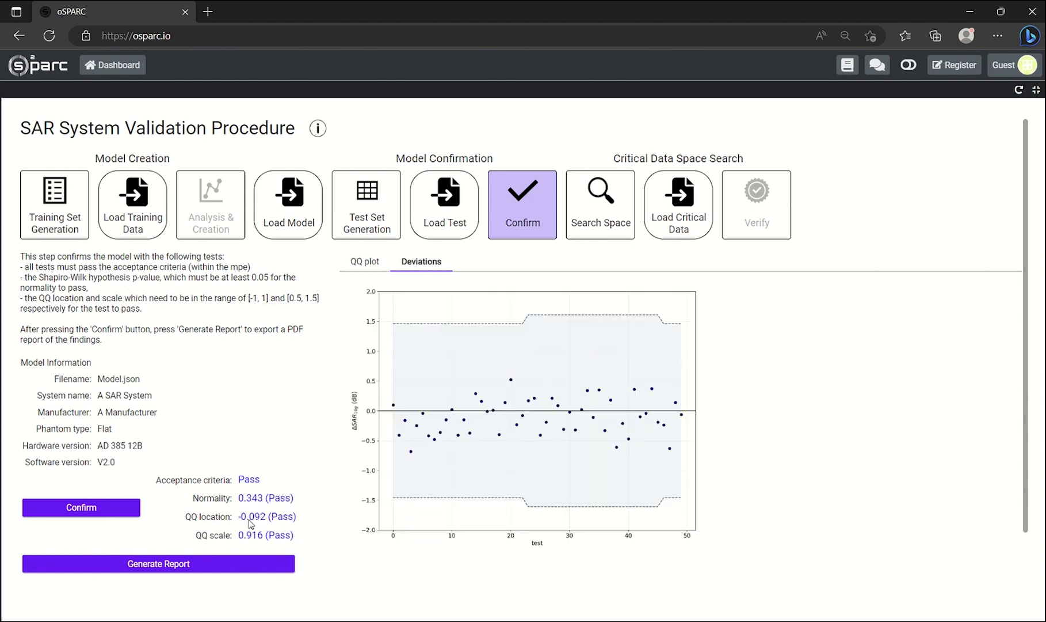
pyautogui.click(234, 562)
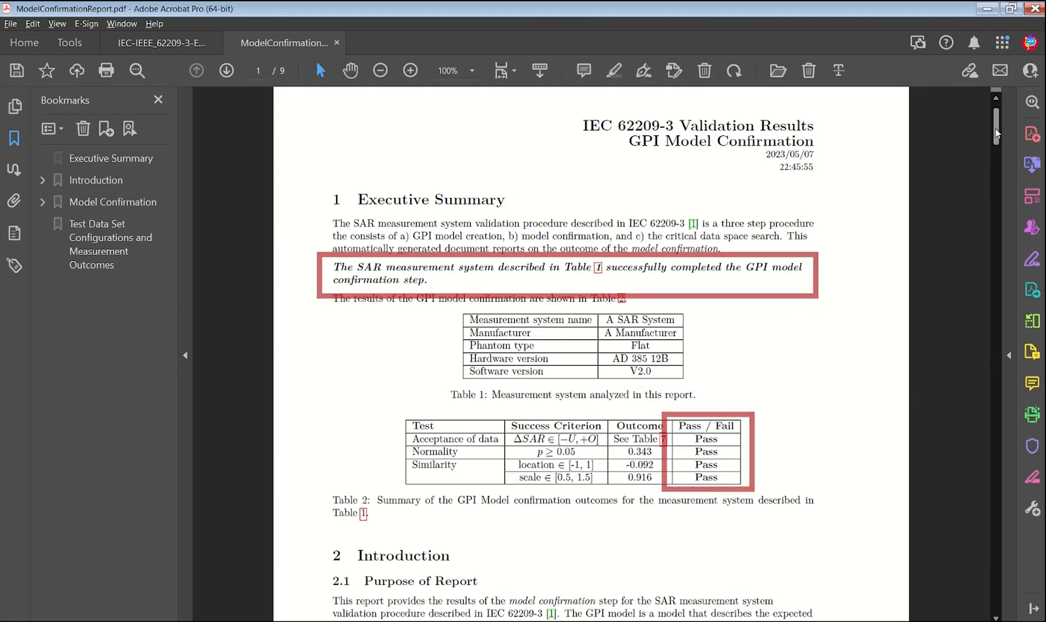
pyautogui.moveTo(996, 128); pyautogui.dragTo(996, 528)
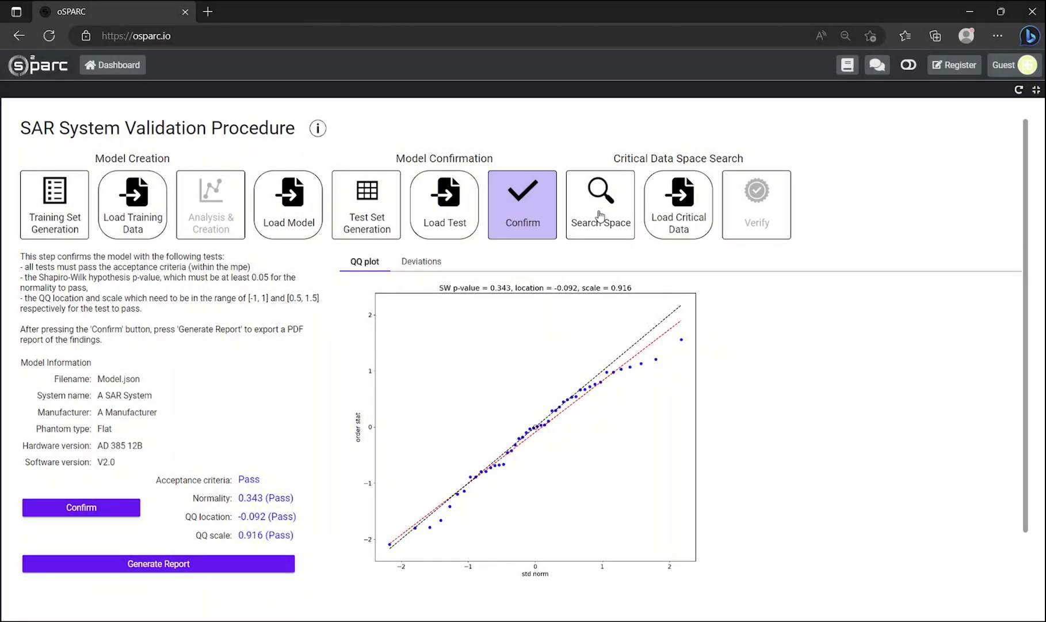
# - Return to oSPARC, search the model's critical data space, and go on to the critical data verification
pyautogui.click(600, 215)
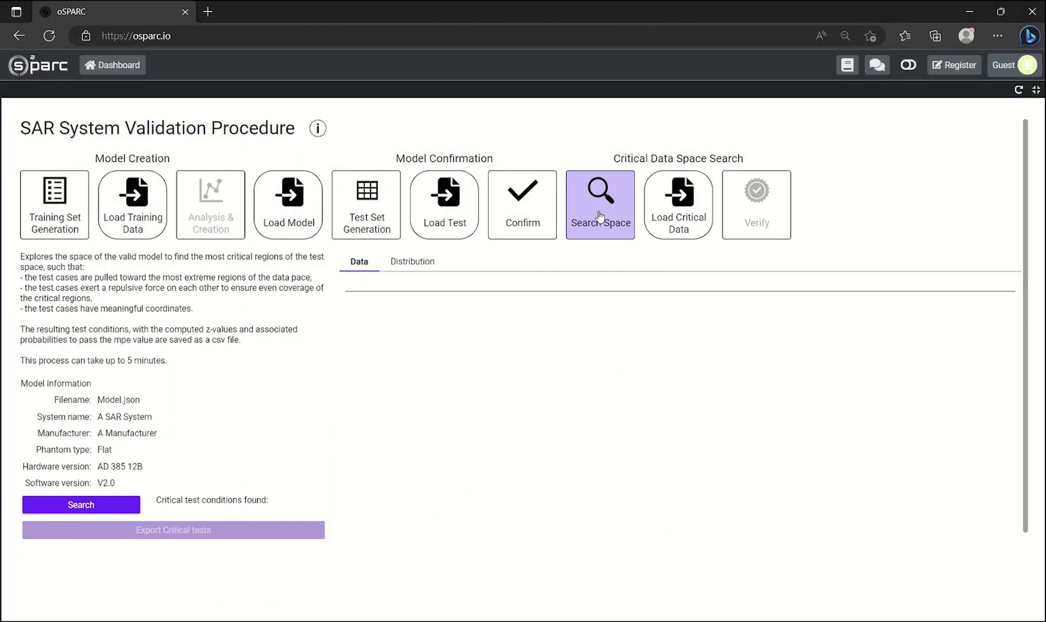
pyautogui.click(111, 504)
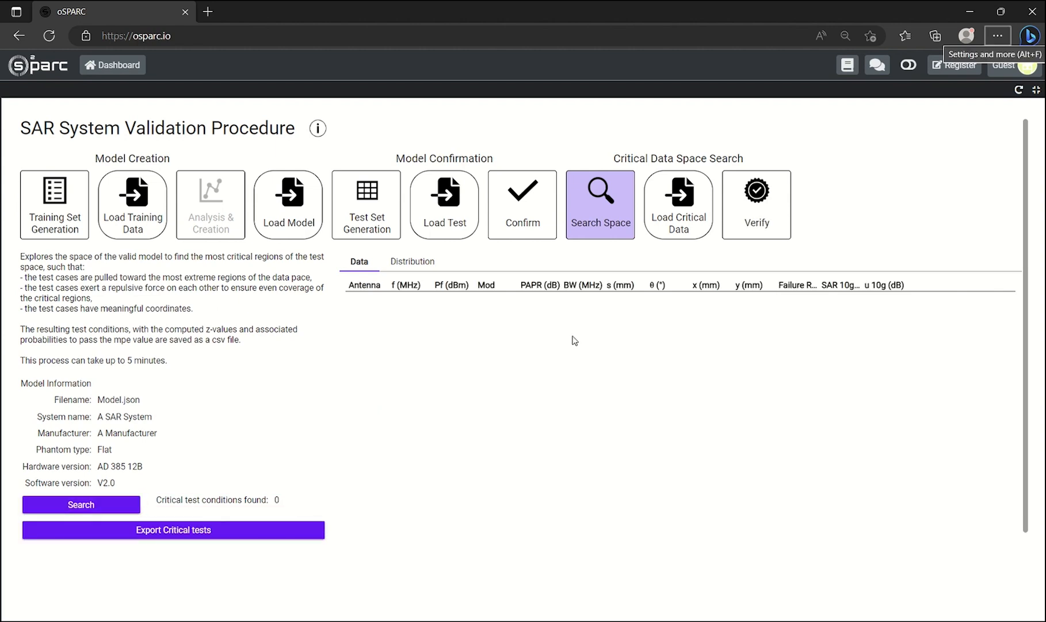
pyautogui.click(743, 238)
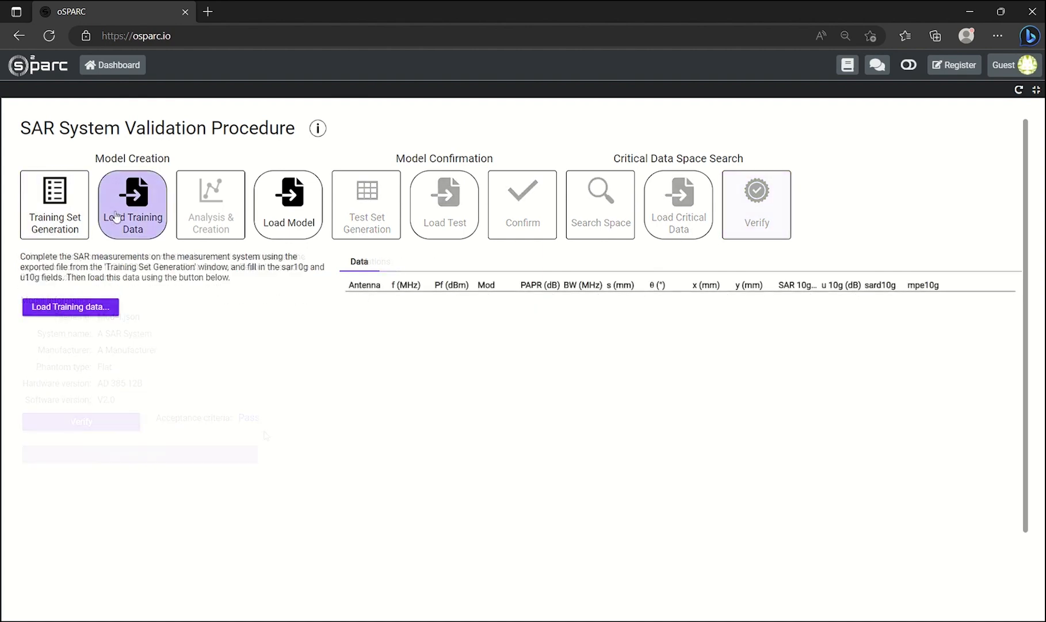
# - Load the training data from TrainingData2_measured.csv, and create and analyze a GPI model from it, viewing the deviations plot
pyautogui.click(83, 308)
pyautogui.doubleClick(138, 182)
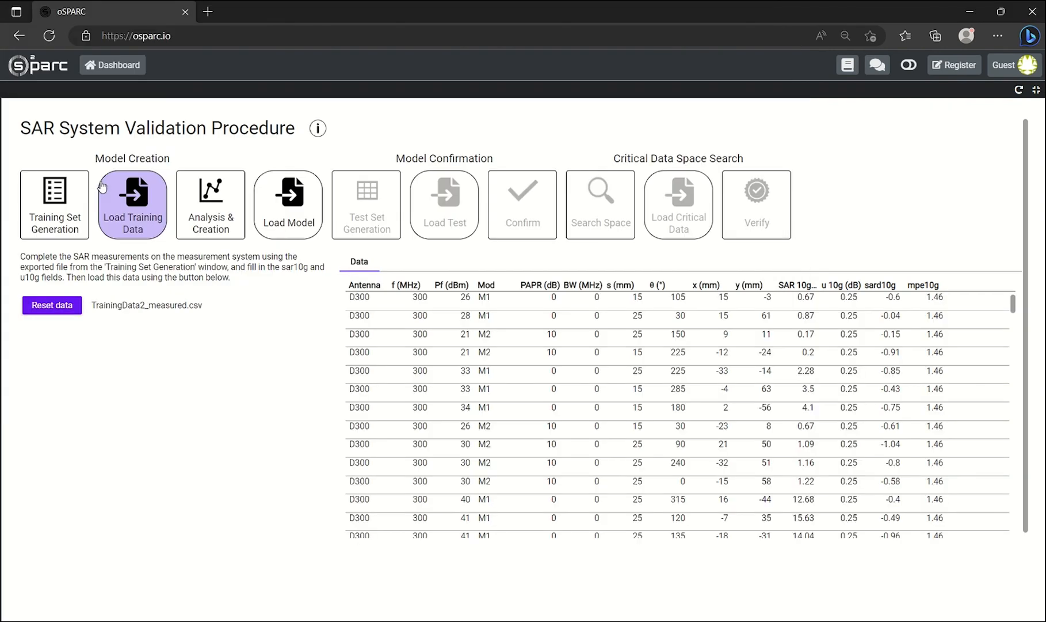
pyautogui.click(196, 218)
pyautogui.click(123, 342)
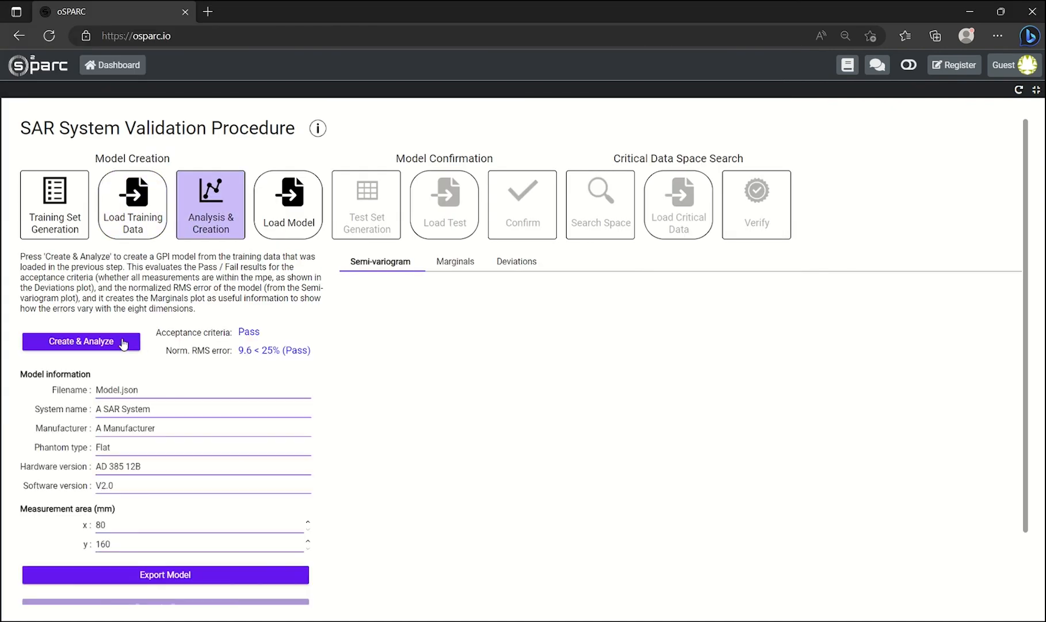
pyautogui.click(516, 274)
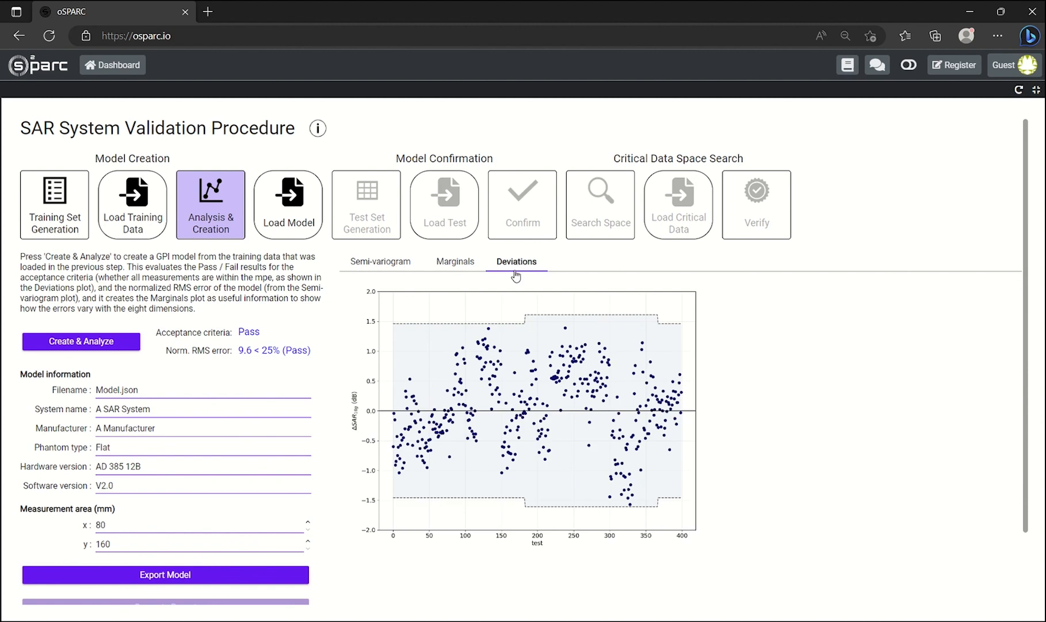
# - Export the second GPI model as Model2.json and load it as the model for confirmation
pyautogui.click(148, 391)
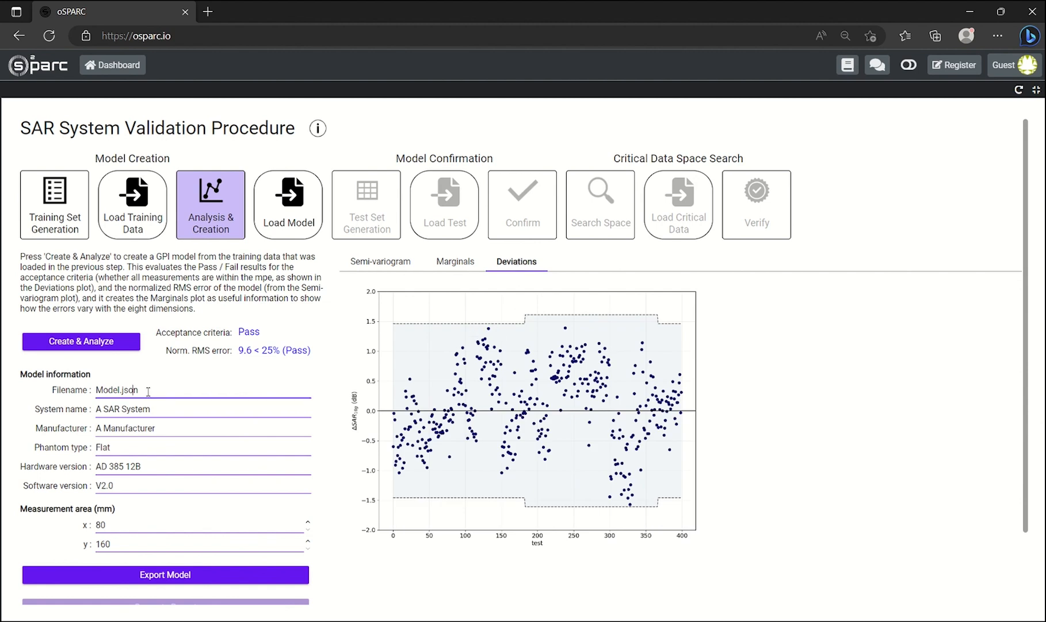
pyautogui.click(170, 575)
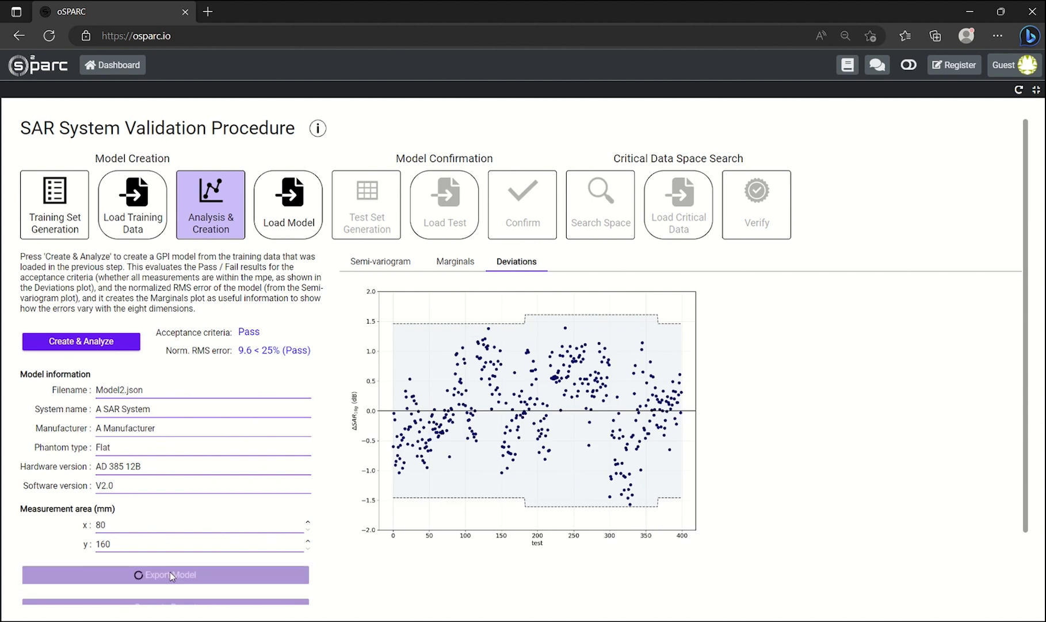
pyautogui.click(281, 224)
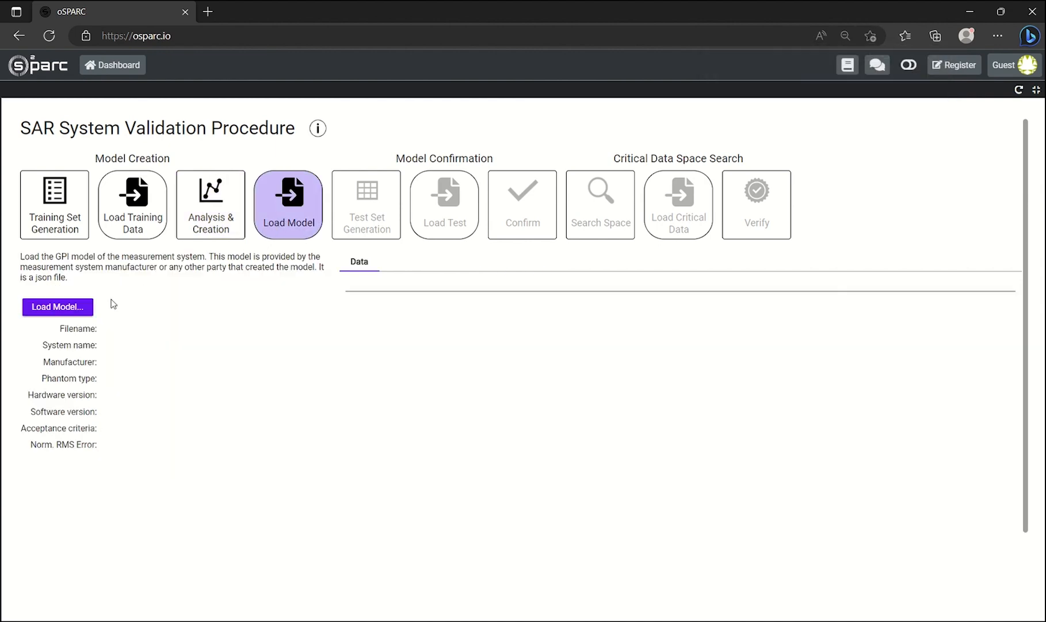
pyautogui.click(113, 305)
pyautogui.doubleClick(109, 123)
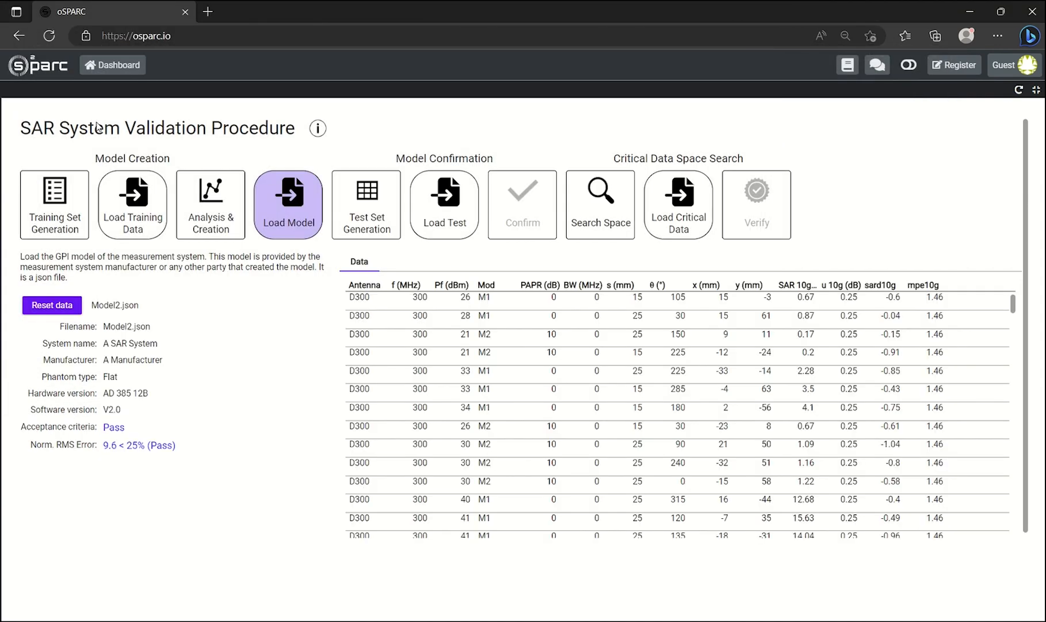
# - Load the test data from TestData2_measured.csv and confirm the second model against it, viewing the deviations plot
pyautogui.click(439, 217)
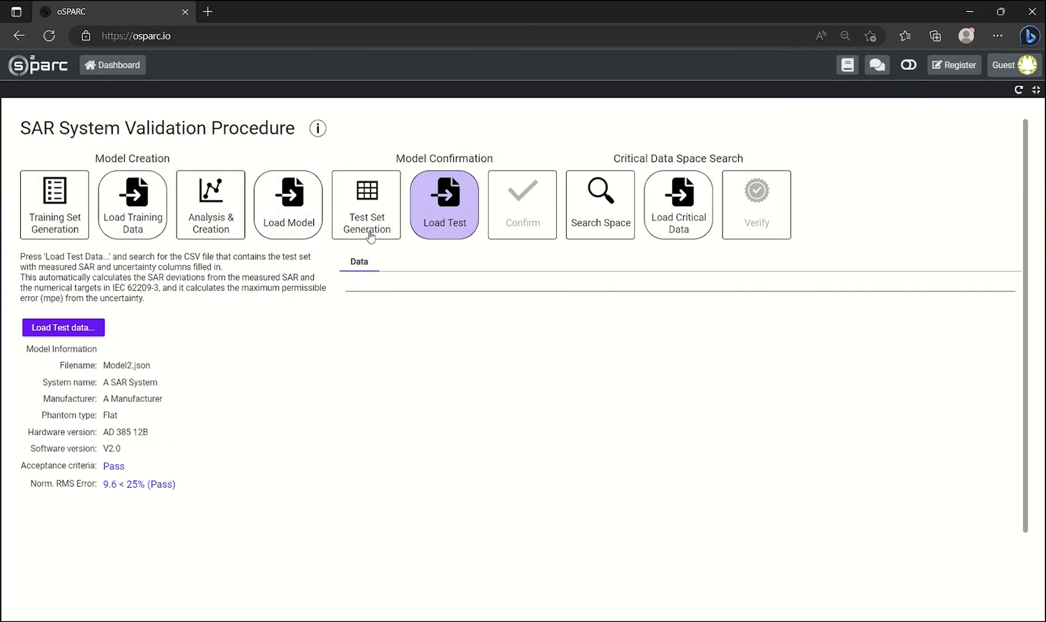
pyautogui.click(91, 329)
pyautogui.doubleClick(101, 138)
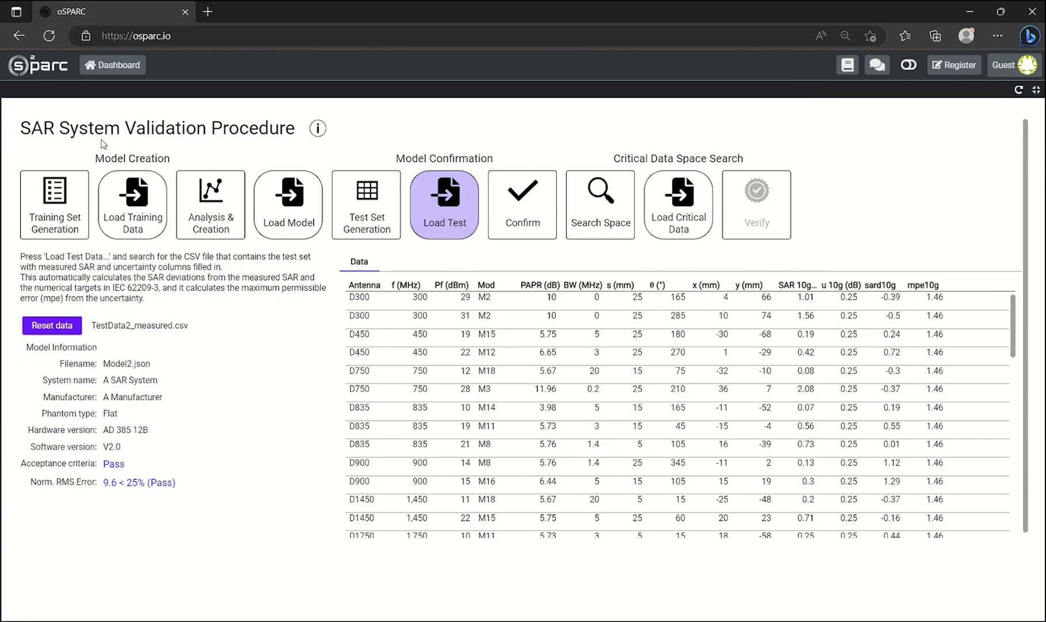
pyautogui.click(506, 223)
pyautogui.click(99, 505)
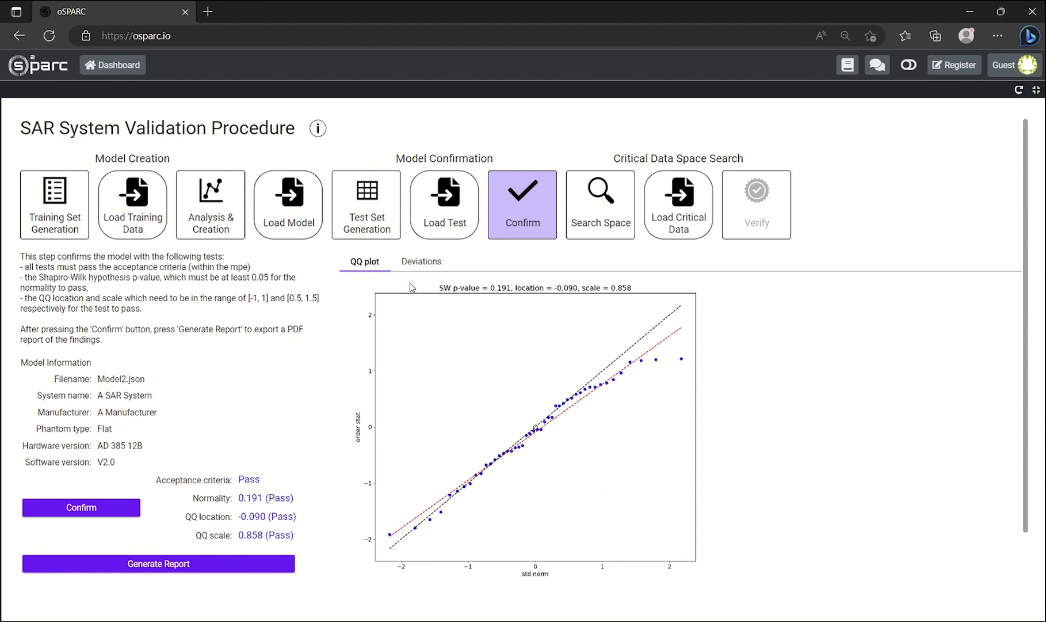
pyautogui.click(419, 259)
# - Search the second model's space for critical test conditions and export them as SearchSpace.csv
pyautogui.click(596, 215)
pyautogui.click(126, 505)
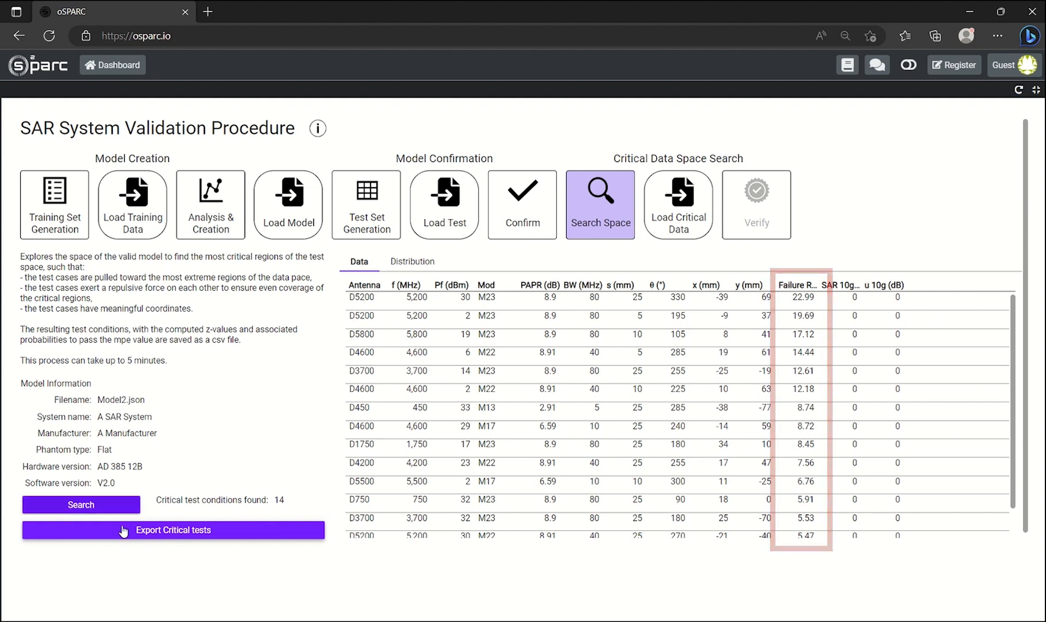
pyautogui.click(123, 530)
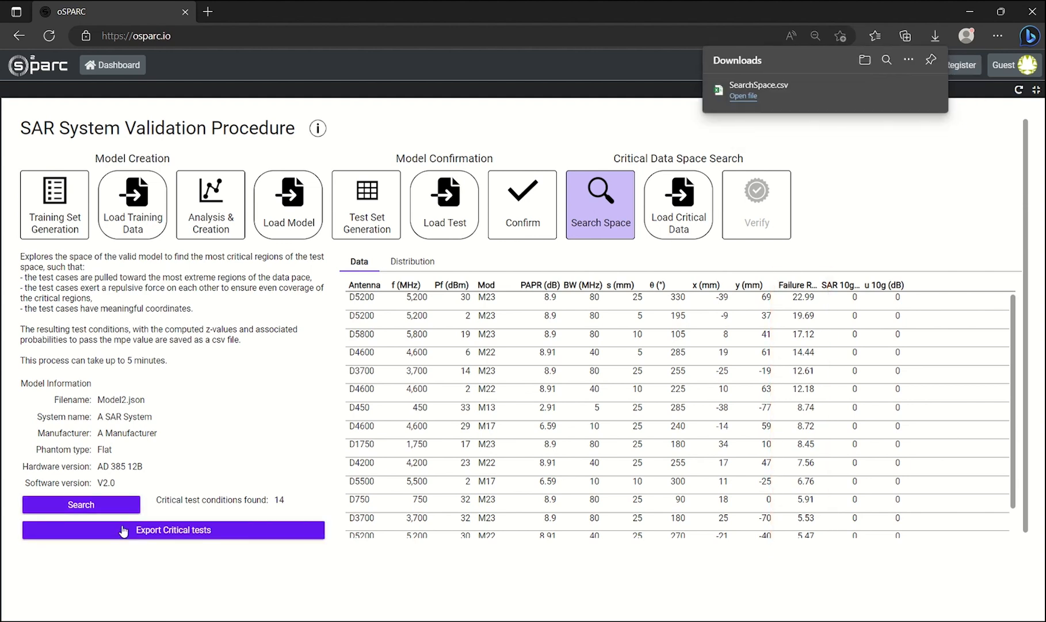
# - Load the measured critical data from SearchSpace_measured.csv
pyautogui.click(688, 226)
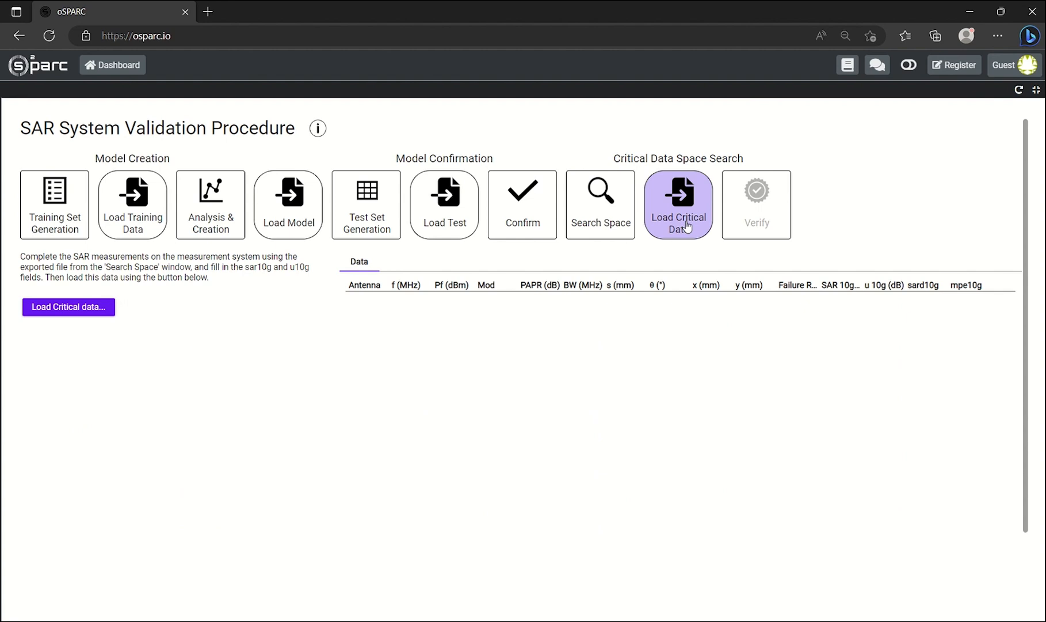
pyautogui.click(105, 309)
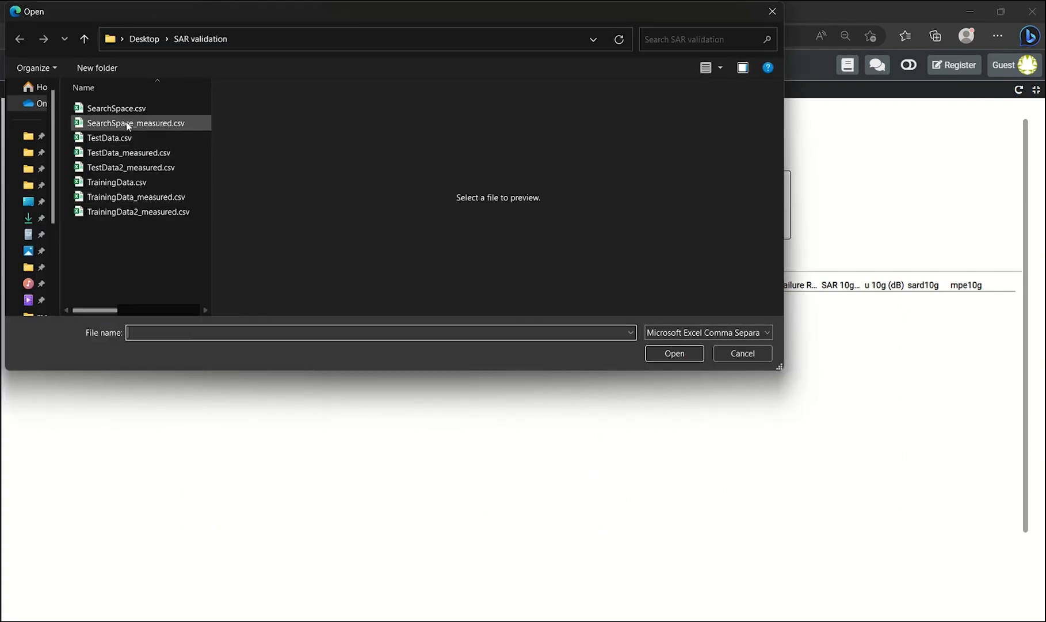
pyautogui.click(128, 124)
pyautogui.doubleClick(128, 125)
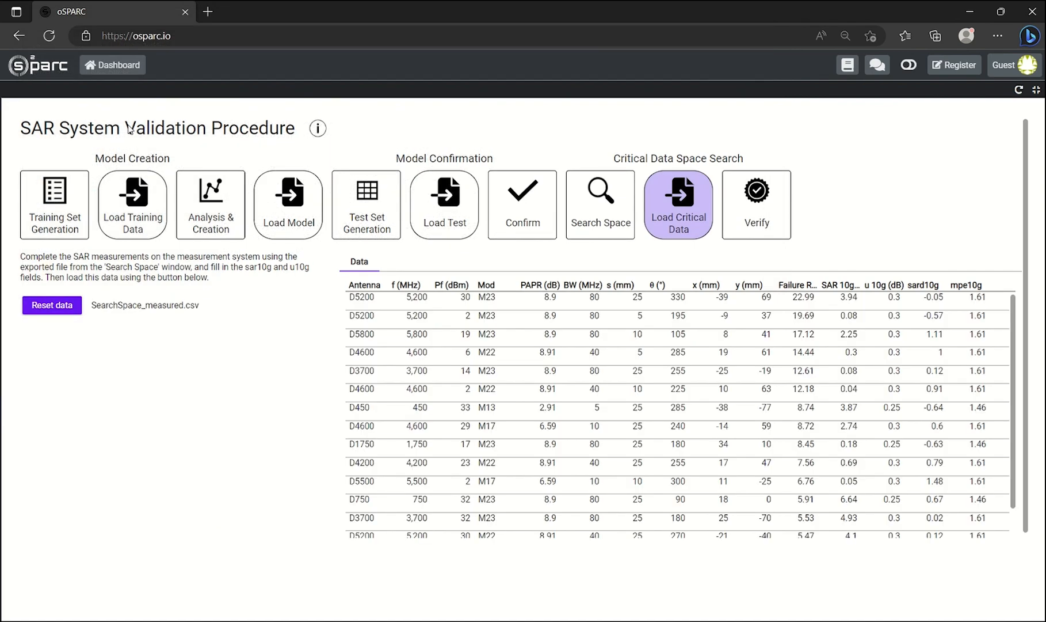
# - Verify the critical data against the acceptance criteria, and generate and look through the critical data space search report
pyautogui.click(783, 230)
pyautogui.click(129, 423)
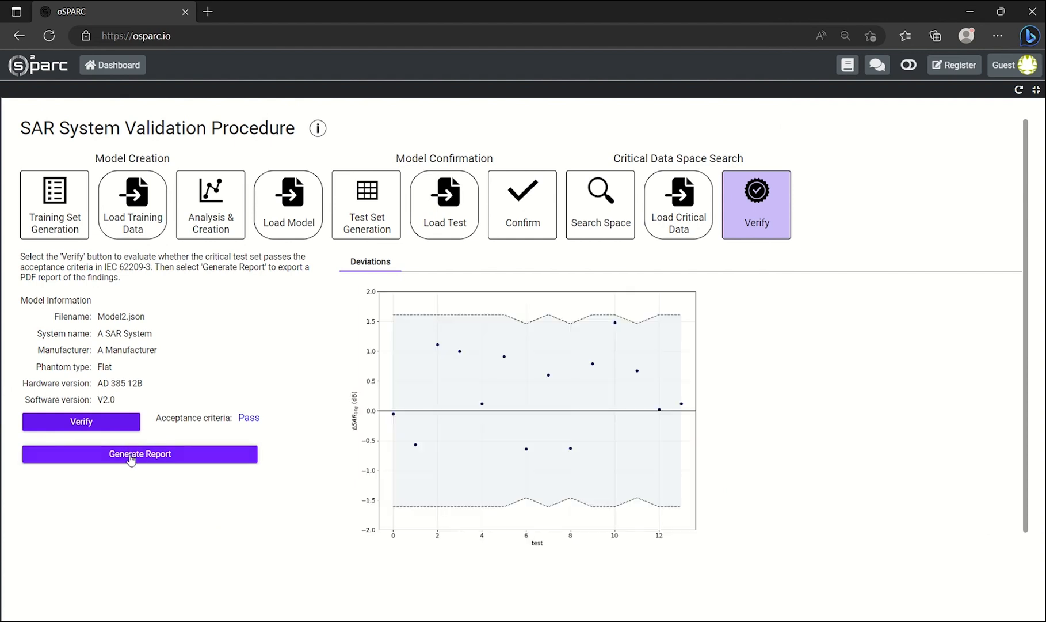
pyautogui.click(130, 454)
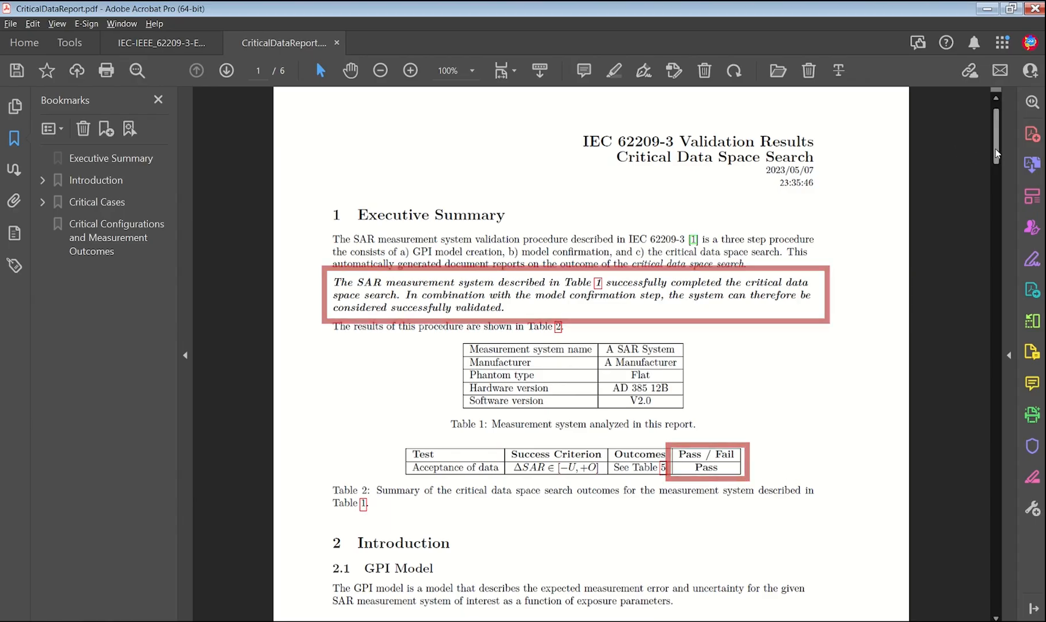
pyautogui.moveTo(998, 152); pyautogui.dragTo(999, 575)
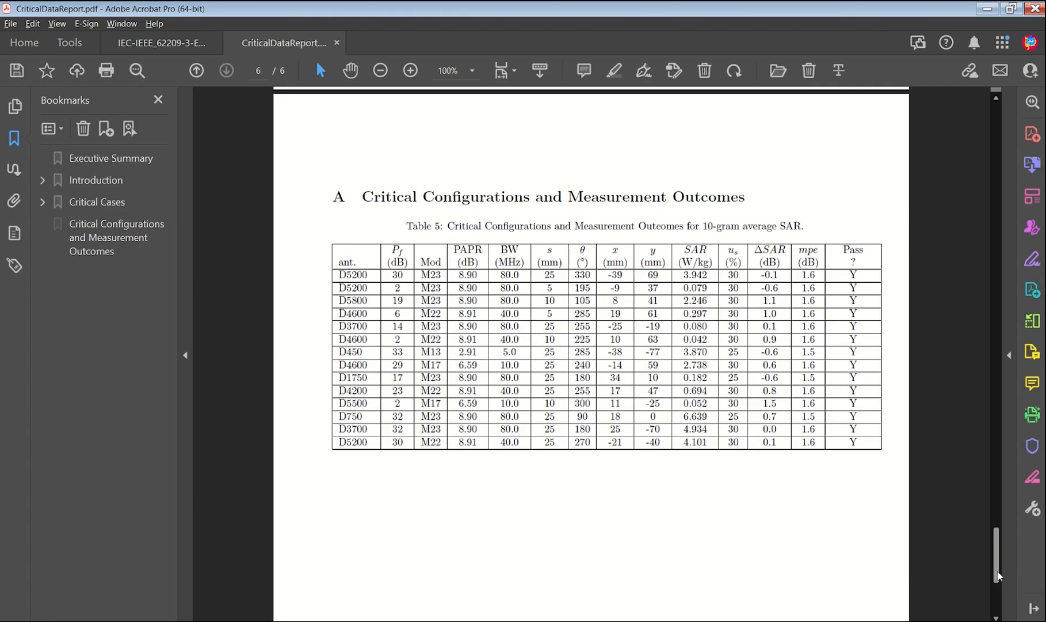